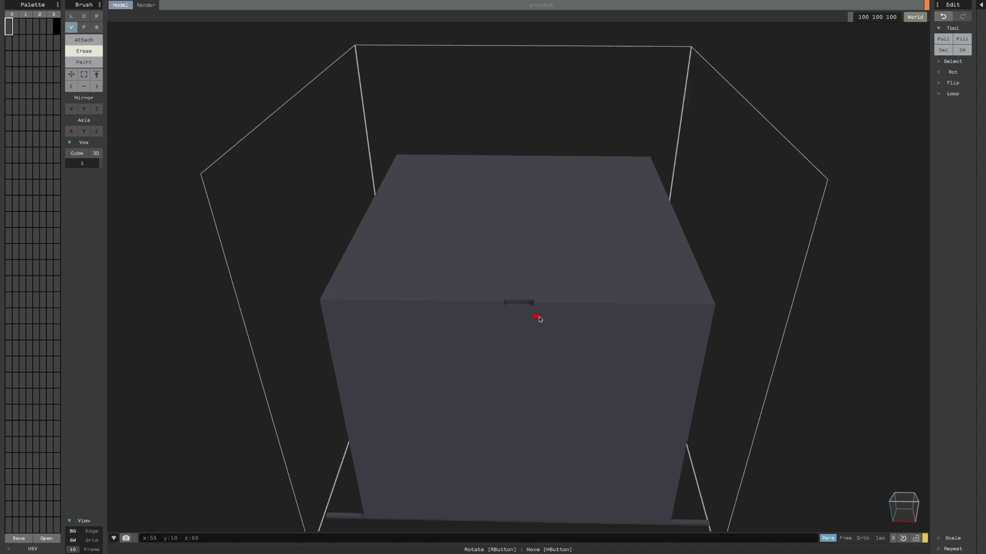
Erase a narrow groove across the block's top face, starting from the notch at the middle of its front edge
click(532, 108)
right_drag(565, 237, 573, 280)
click(502, 191)
right_drag(506, 192, 524, 283)
click(84, 27)
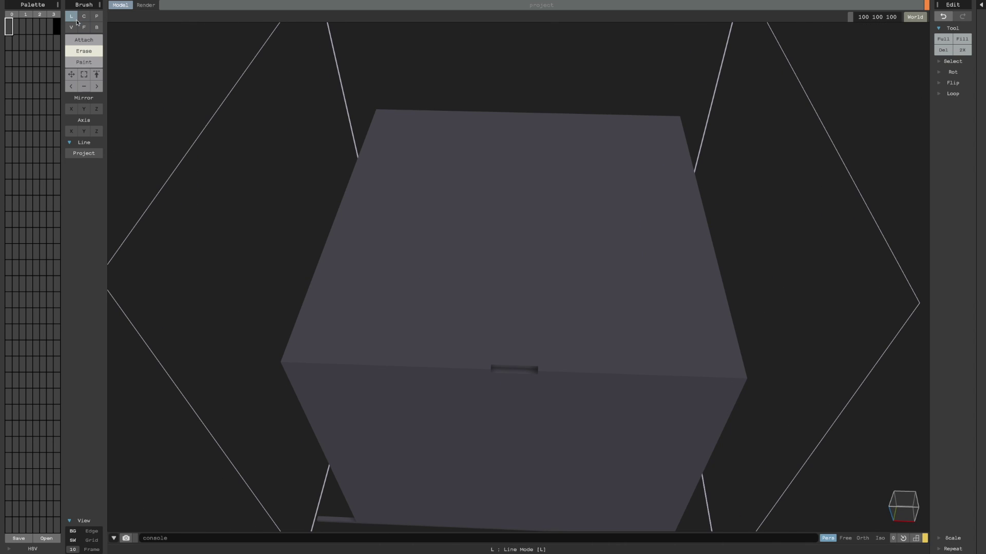
right_drag(492, 313, 549, 436)
click(532, 86)
mouse_move(532, 87)
right_down()
mouse_move(638, 456)
mouse_move(512, 411)
right_up()
click(520, 131)
right_drag(519, 130, 619, 278)
Erase a narrow vertical groove down the middle of the block's front face
right_drag(585, 440, 545, 225)
key(ctrl+z)
drag(525, 488, 525, 489)
right_drag(525, 489, 606, 519)
click(902, 503)
click(916, 538)
click(915, 538)
right_drag(822, 514, 780, 437)
Reveal the HSV color sliders and choose the second palette slot for the door color
click(33, 549)
click(9, 524)
click(59, 532)
key(ctrl+z)
click(16, 26)
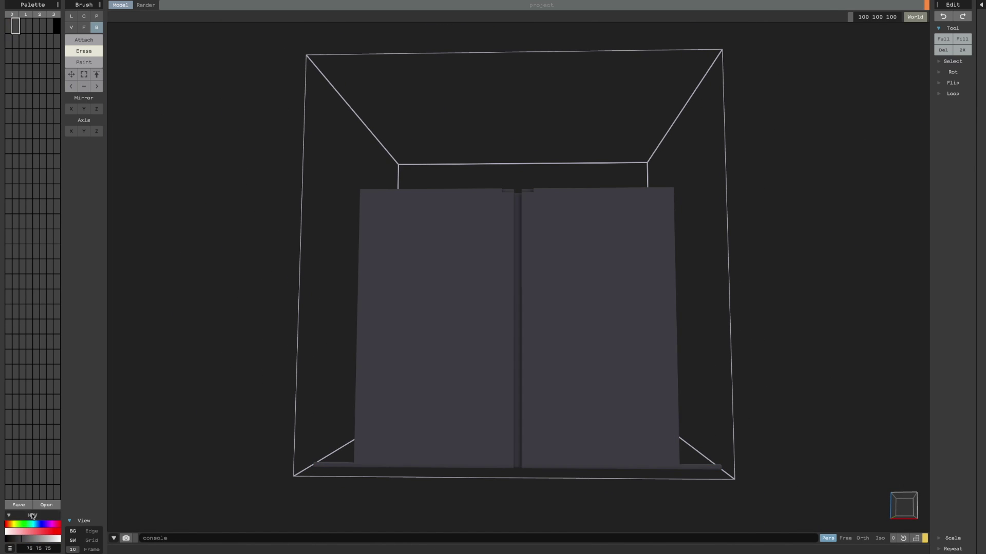
Try to paint a dark brown rectangular door around the base of the front groove
scroll(576, 344, up, 3)
right_drag(547, 441, 537, 390)
drag(558, 442, 500, 497)
right_drag(519, 451, 521, 404)
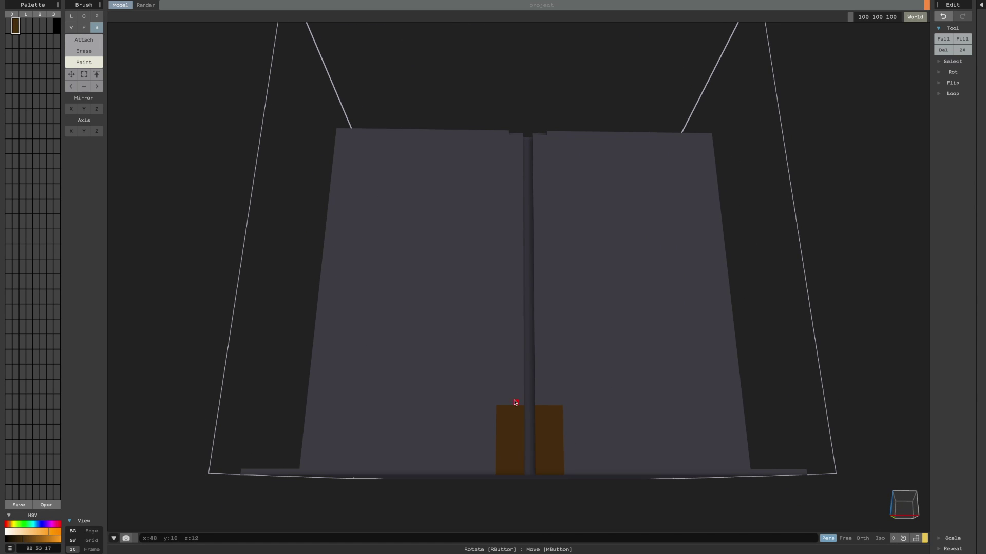
key(ctrl+z)
Paint a dark brown door at the base of the front groove
right_drag(583, 401, 560, 437)
click(84, 40)
drag(515, 457, 512, 365)
scroll(515, 390, down, 3)
mouse_move(515, 391)
right_down()
mouse_move(493, 328)
mouse_move(513, 416)
right_up()
drag(491, 391, 549, 442)
scroll(518, 400, up, 3)
Round the door's top corners and add lighter brown horizontal plank lines across it
right_drag(493, 328, 464, 352)
drag(563, 466, 566, 461)
drag(513, 465, 508, 460)
mouse_move(564, 503)
right_down()
mouse_move(598, 475)
mouse_move(610, 430)
right_up()
scroll(565, 436, down, 2)
drag(523, 392, 520, 471)
right_drag(536, 424, 539, 445)
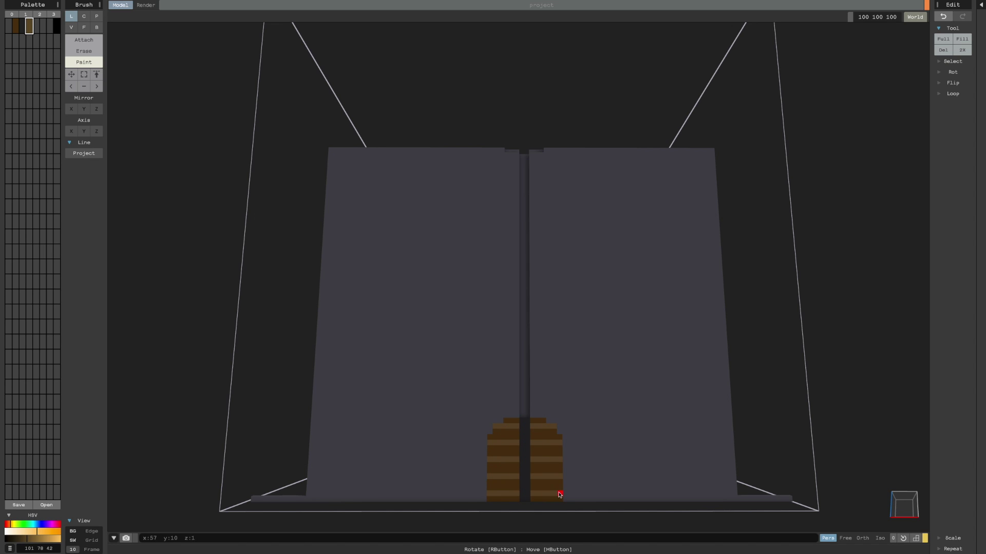
Paint short plank joints and irregular wood details across the door in the lighter brown
drag(539, 487, 539, 482)
right_drag(514, 422, 523, 409)
drag(525, 410, 531, 416)
right_drag(541, 425, 548, 431)
drag(548, 432, 554, 431)
right_drag(506, 456, 510, 449)
drag(517, 459, 522, 439)
right_drag(328, 266, 319, 280)
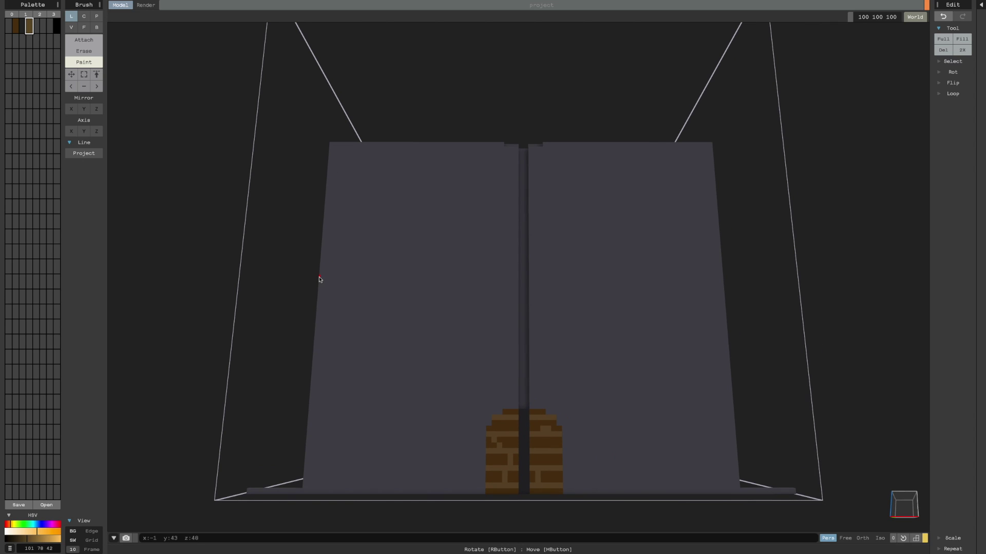
Set an unused palette slot to gray 107 107 107 and draw handles at the door's center
click(46, 539)
drag(29, 540, 29, 540)
drag(562, 468, 569, 468)
right_drag(619, 473, 611, 478)
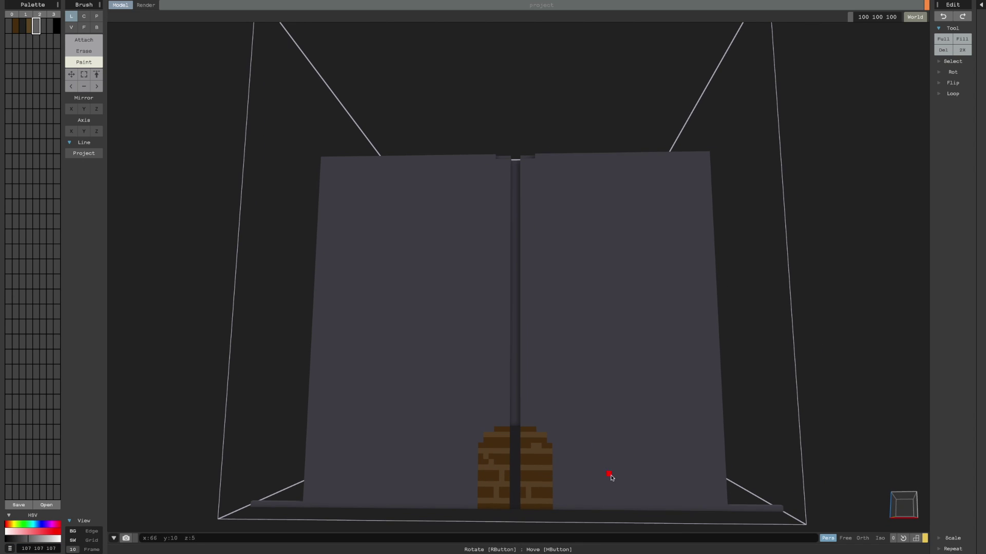
drag(525, 469, 524, 463)
key(ctrl+z)
right_drag(528, 470, 526, 458)
drag(520, 458, 519, 448)
mouse_move(513, 455)
right_down()
mouse_move(460, 456)
mouse_move(451, 231)
right_up()
Erase the thin base ledges protruding on both sides of the block
click(84, 40)
mouse_move(478, 273)
right_down()
mouse_move(537, 283)
mouse_move(329, 318)
right_up()
scroll(328, 308, down, 3)
click(84, 51)
right_drag(257, 216, 514, 308)
drag(656, 507, 628, 502)
drag(341, 454, 367, 459)
right_drag(256, 308, 128, 257)
Lighten the block's palette color to gray 96 96 96
click(8, 26)
click(6, 532)
right_drag(329, 493, 288, 416)
Show the frame grid on the model and set its spacing to 2
click(92, 550)
key(Return)
click(75, 549)
text(2)
key(Return)
Erase narrow notches along the block's vertical front corners using mirroring
right_drag(585, 334, 532, 498)
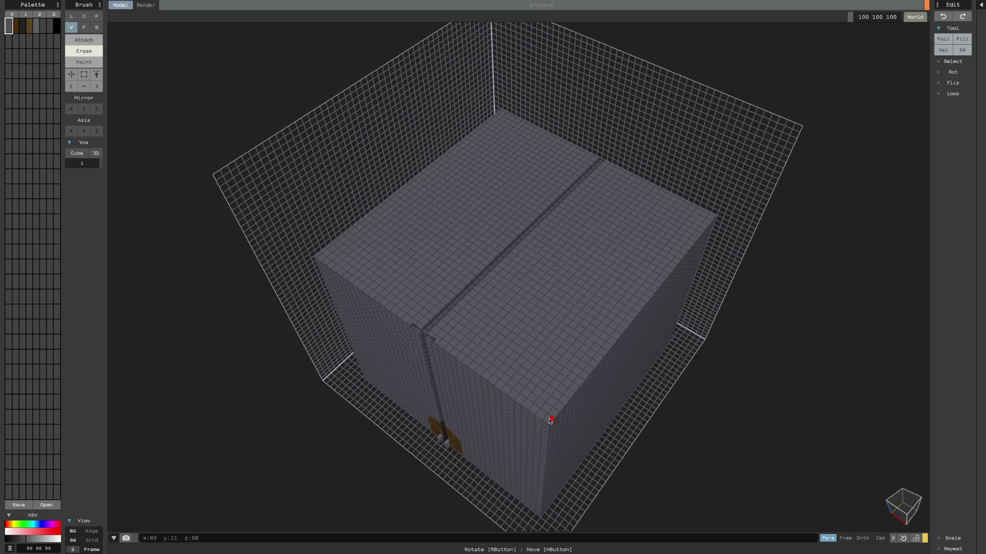
right_drag(539, 531, 555, 393)
right_drag(520, 311, 717, 460)
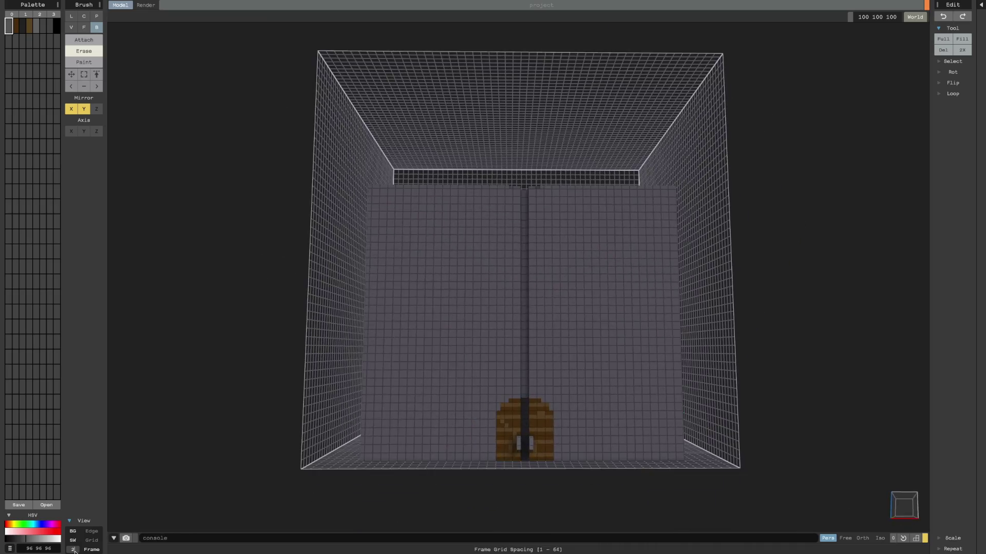
right_drag(565, 462, 526, 395)
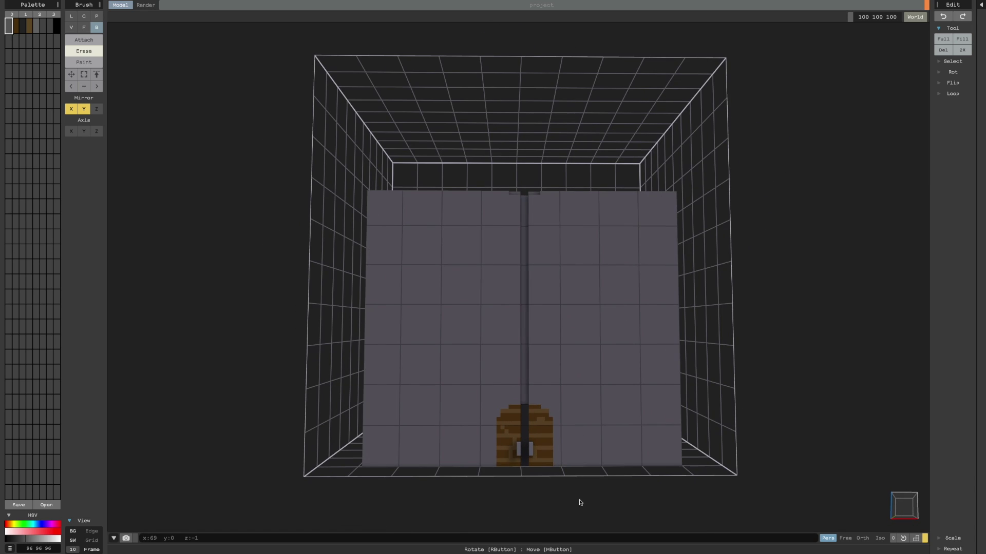
mouse_move(528, 514)
right_down()
mouse_move(539, 375)
mouse_move(521, 402)
mouse_move(529, 508)
right_up()
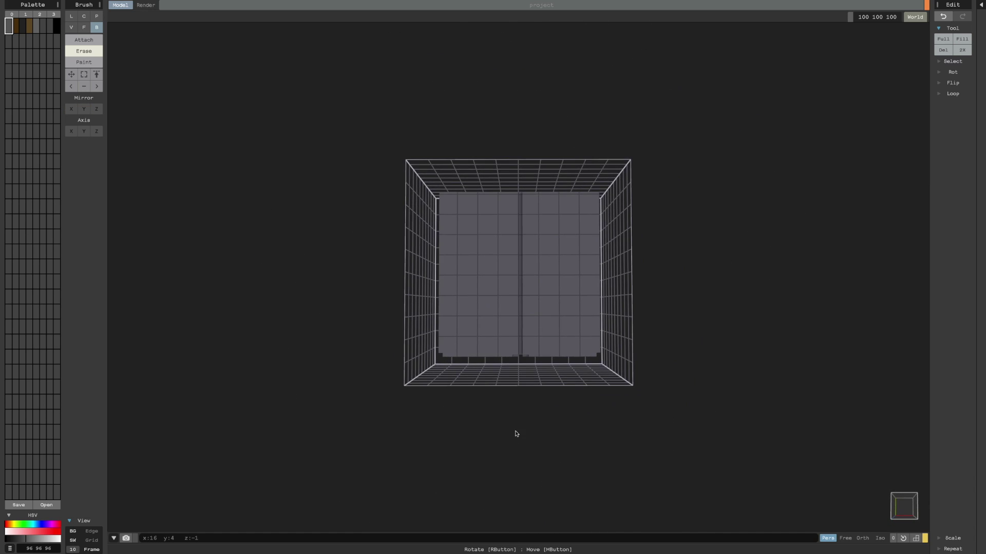
scroll(517, 433, up, 5)
key(ctrl+z)
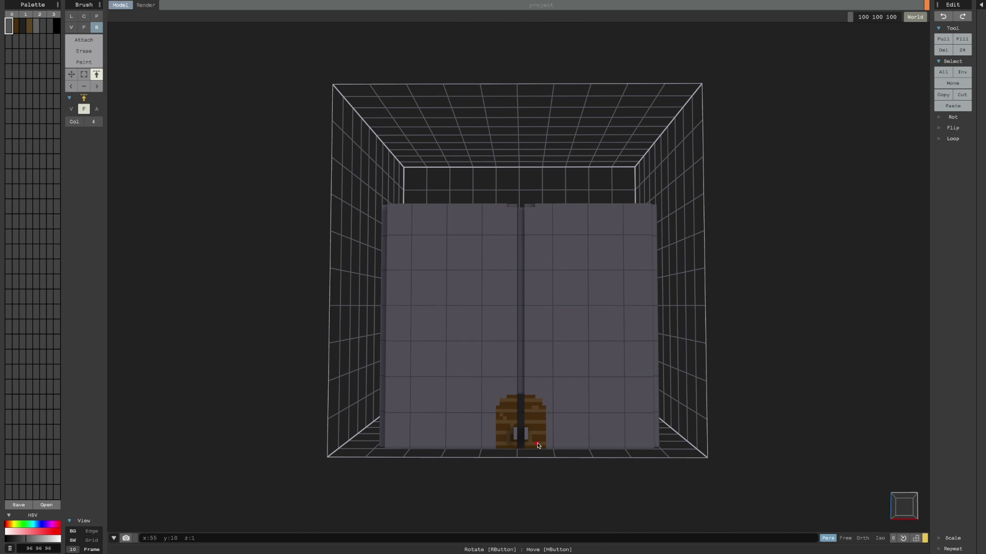
Select the faces of the door area, nudge them slightly sideways, and clear the selection
mouse_move(522, 419)
right_down()
mouse_move(497, 393)
mouse_move(523, 436)
right_up()
shift+click(489, 419)
shift+click(533, 417)
click(71, 74)
drag(518, 421, 511, 421)
mouse_move(564, 411)
right_down()
mouse_move(595, 396)
mouse_move(589, 421)
mouse_move(463, 420)
mouse_move(543, 457)
mouse_move(537, 387)
mouse_move(561, 451)
mouse_move(529, 378)
mouse_move(530, 387)
mouse_move(549, 291)
mouse_move(522, 353)
right_up()
key(ctrl+d)
Fill the vertical groove in the front wall above the door with attached wall voxels
scroll(561, 429, up, 3)
scroll(561, 429, down, 1)
key(t)
alt+click(544, 452)
drag(522, 354, 519, 129)
mouse_move(522, 338)
right_down()
mouse_move(657, 246)
mouse_move(462, 226)
right_up()
Try to build round towers at the two front corners with X mirroring and face extrusion
click(84, 16)
right_drag(524, 463, 513, 500)
mouse_move(400, 452)
right_down()
mouse_move(495, 491)
mouse_move(556, 238)
mouse_move(689, 324)
mouse_move(131, 80)
right_up()
click(83, 39)
mouse_move(441, 411)
right_down()
mouse_move(671, 484)
mouse_move(525, 441)
mouse_move(560, 418)
mouse_move(527, 462)
mouse_move(514, 359)
right_up()
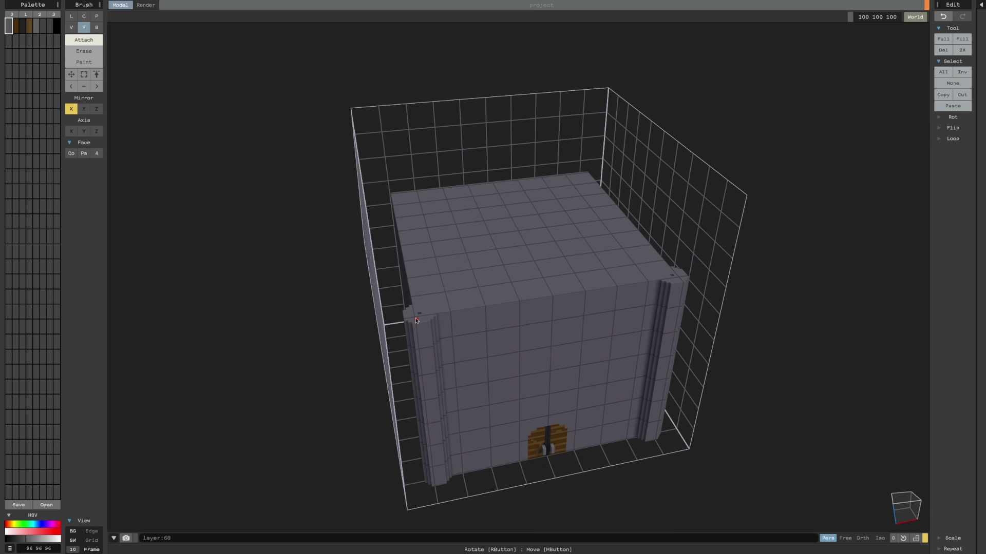
Undo the front corner towers and their circular bases
key(ctrl+z)
mouse_move(408, 330)
right_down()
mouse_move(454, 301)
mouse_move(434, 326)
right_up()
key(ctrl+z)
click(72, 27)
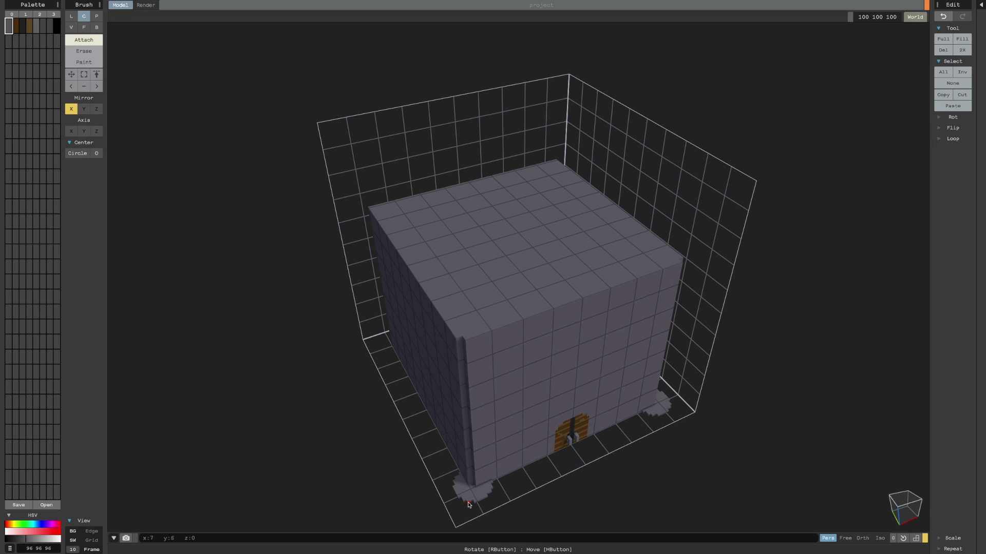
key(ctrl+z)
Draw radius 6 circle bases mirrored in X and Y at the four corners and raise them into towers
right_drag(469, 448, 480, 464)
click(84, 16)
drag(486, 478, 487, 494)
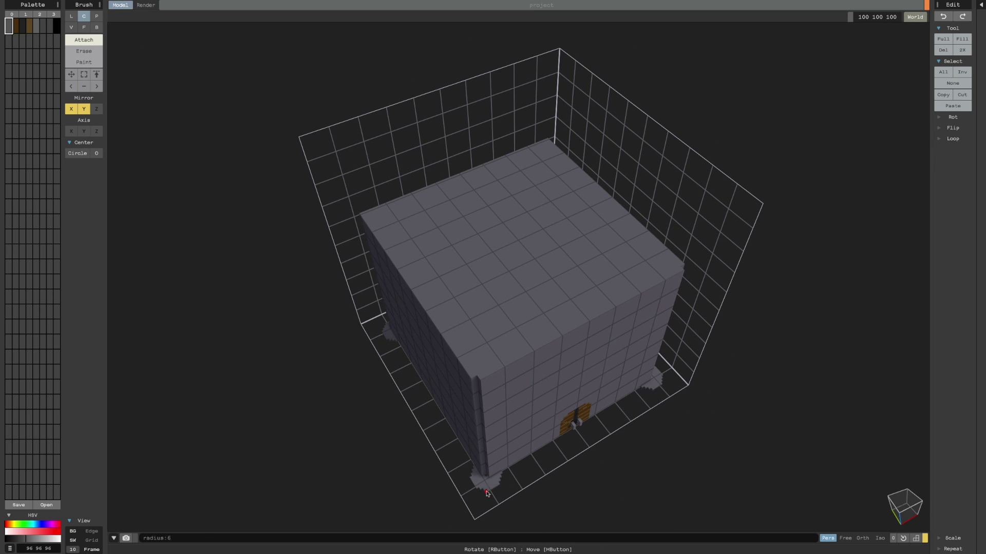
mouse_move(539, 364)
right_down()
mouse_move(606, 326)
mouse_move(645, 280)
mouse_move(623, 344)
right_up()
scroll(624, 344, up, 3)
Set an unused palette slot to the blue roof color 35 92 115 and choose the center circle brush
click(84, 17)
click(43, 26)
click(36, 525)
click(44, 532)
click(30, 539)
Build stepped blue cone roofs with tall spires on all four towers using X and Y mirroring
right_drag(354, 369, 436, 410)
drag(515, 449, 531, 466)
mouse_move(539, 490)
right_down()
mouse_move(544, 458)
mouse_move(397, 361)
mouse_move(562, 345)
mouse_move(510, 419)
mouse_move(528, 395)
mouse_move(531, 357)
mouse_move(563, 291)
mouse_move(576, 296)
mouse_move(542, 375)
mouse_move(545, 334)
right_up()
key(f)
mouse_move(545, 463)
right_down()
mouse_move(507, 400)
mouse_move(501, 462)
right_up()
key(r)
key(ctrl+z)
key(v)
mouse_move(622, 288)
right_down()
mouse_move(580, 234)
mouse_move(600, 233)
mouse_move(599, 211)
mouse_move(411, 199)
right_up()
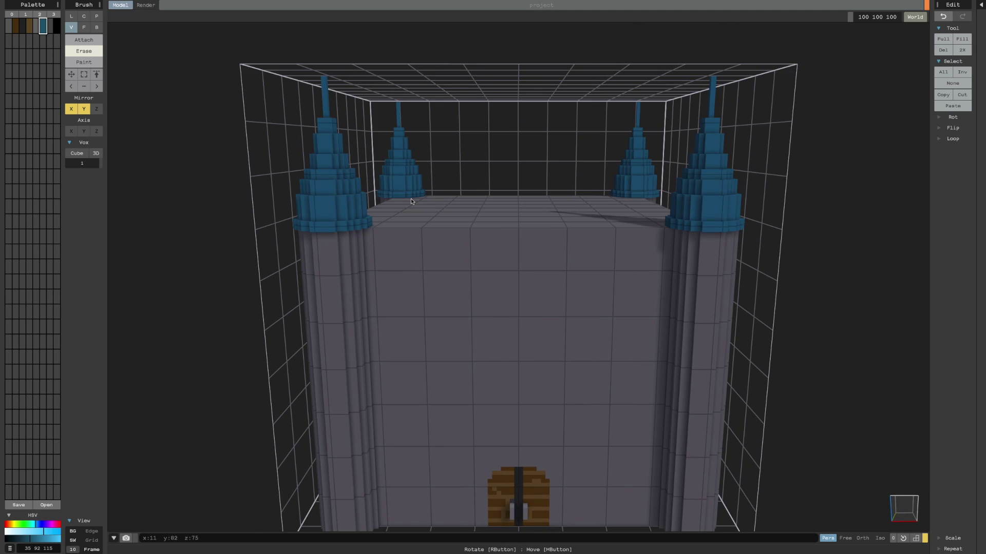
key(f)
mouse_move(509, 233)
right_down()
mouse_move(549, 77)
mouse_move(587, 68)
mouse_move(577, 62)
mouse_move(568, 77)
mouse_move(536, 57)
mouse_move(684, 81)
mouse_move(704, 219)
mouse_move(390, 106)
mouse_move(744, 178)
mouse_move(823, 219)
mouse_move(696, 157)
mouse_move(749, 133)
mouse_move(458, 136)
mouse_move(282, 171)
right_up()
scroll(548, 76, up, 5)
key(v)
scroll(588, 64, down, 3)
key(v)
click(100, 43)
key(v)
scroll(823, 219, up, 3)
scroll(697, 157, up, 3)
scroll(282, 172, down, 3)
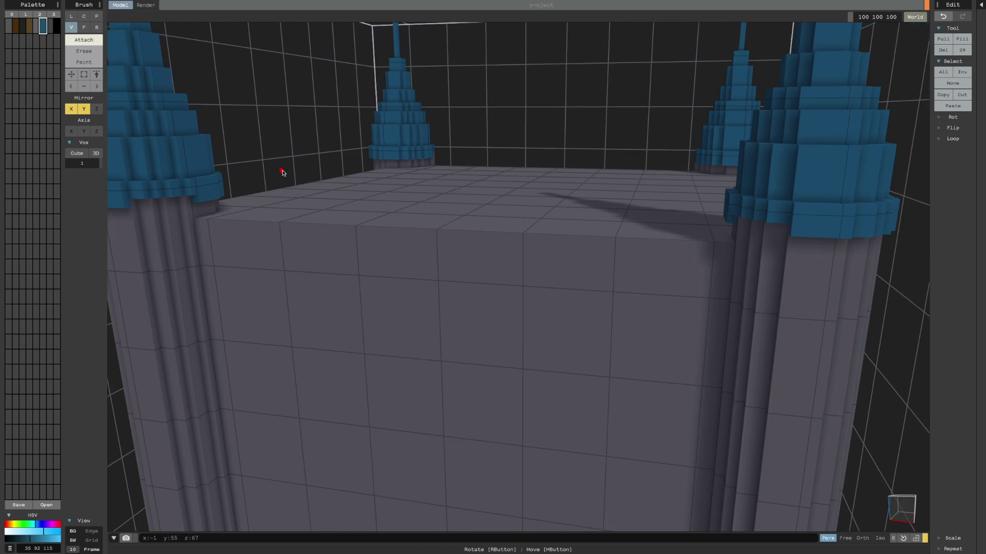
scroll(428, 214, down, 4)
right_drag(428, 214, 417, 154)
Attach a horizontal dark brown banner rod to the front wall above the door
click(17, 30)
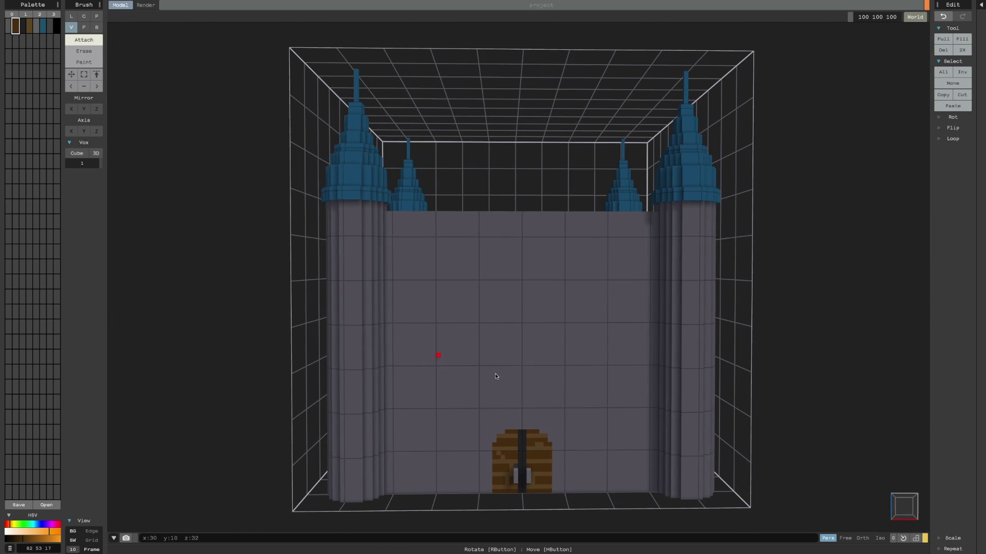
click(507, 276)
scroll(523, 281, up, 3)
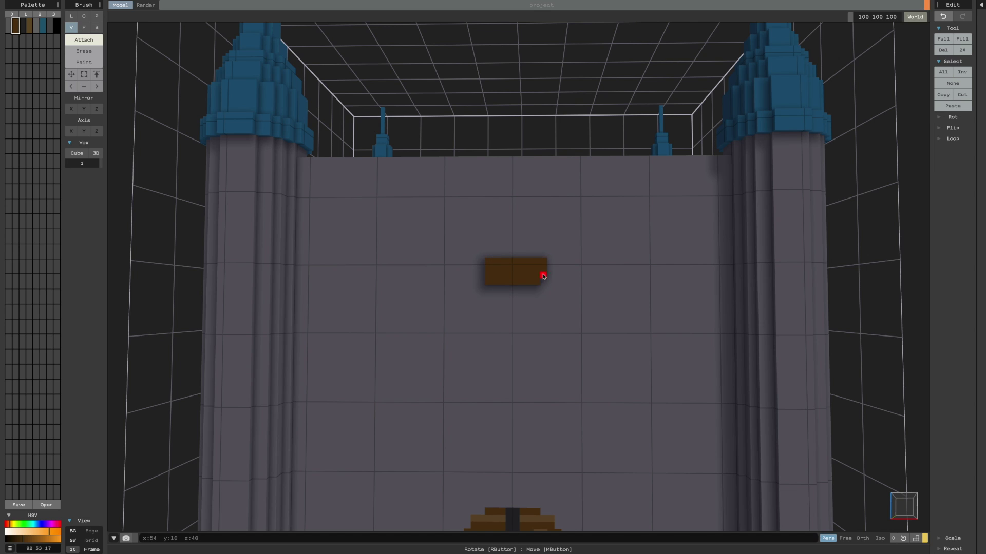
key(b)
mouse_move(486, 258)
right_down()
mouse_move(517, 276)
mouse_move(471, 308)
mouse_move(284, 315)
right_up()
Lighten the blue to 53 114 140 and hang a tall rectangular banner from the brown rod
click(43, 32)
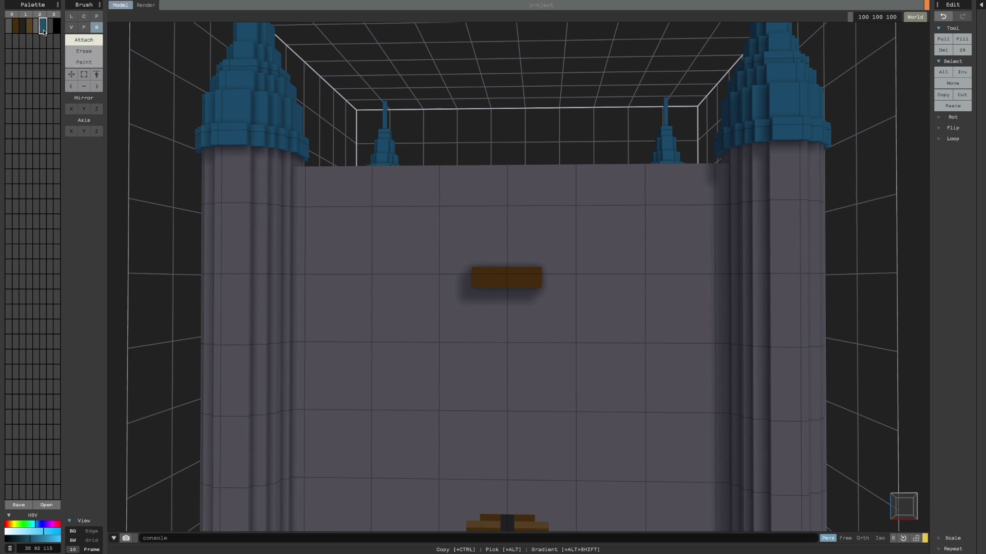
click(36, 541)
key(ctrl+z)
mouse_move(474, 278)
mouse_down()
mouse_move(539, 335)
mouse_move(539, 405)
mouse_up()
mouse_move(534, 379)
right_down()
mouse_move(343, 291)
mouse_move(391, 221)
right_up()
Erase a stepped, arched notch in the banner's lower edge using X mirroring
key(f)
right_drag(328, 221, 365, 272)
key(v)
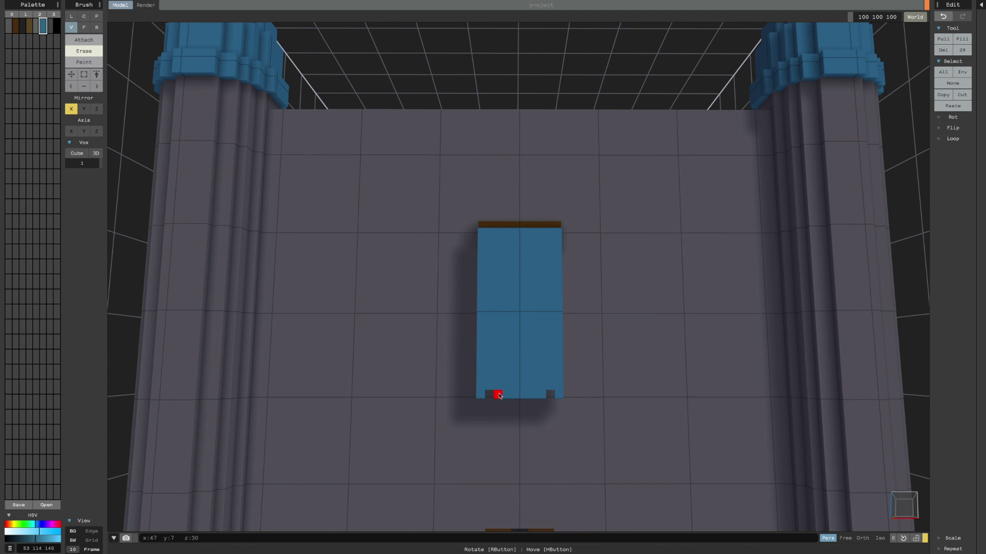
click(516, 379)
click(485, 346)
mouse_move(515, 377)
right_down()
mouse_move(502, 362)
mouse_move(495, 384)
right_up()
mouse_move(597, 411)
right_down()
mouse_move(581, 416)
mouse_move(595, 403)
right_up()
Select the banner with its rod and place lower copies on both sides of it on the front wall
click(96, 74)
click(521, 292)
mouse_move(522, 293)
right_down()
mouse_move(325, 310)
mouse_move(675, 343)
mouse_move(534, 174)
mouse_move(519, 205)
right_up()
scroll(519, 205, down, 3)
click(97, 16)
right_drag(585, 352, 590, 323)
click(71, 74)
ctrl+drag(508, 324, 364, 322)
right_drag(364, 323, 371, 300)
drag(371, 300, 371, 360)
right_drag(370, 360, 401, 355)
ctrl+drag(491, 321, 637, 381)
key(ctrl+d)
scroll(618, 381, down, 4)
scroll(592, 359, up, 4)
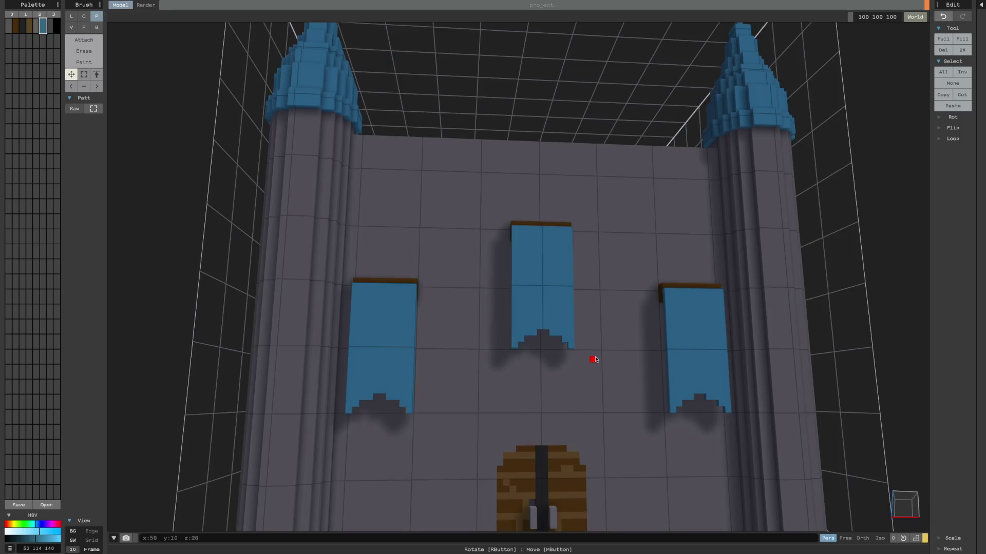
Erase the castle's top surface inside the four walls to leave a raised parapet around a recessed roof
mouse_move(592, 359)
right_down()
mouse_move(555, 396)
mouse_move(713, 406)
right_up()
click(97, 28)
click(84, 50)
right_drag(346, 388, 480, 436)
drag(551, 499, 491, 65)
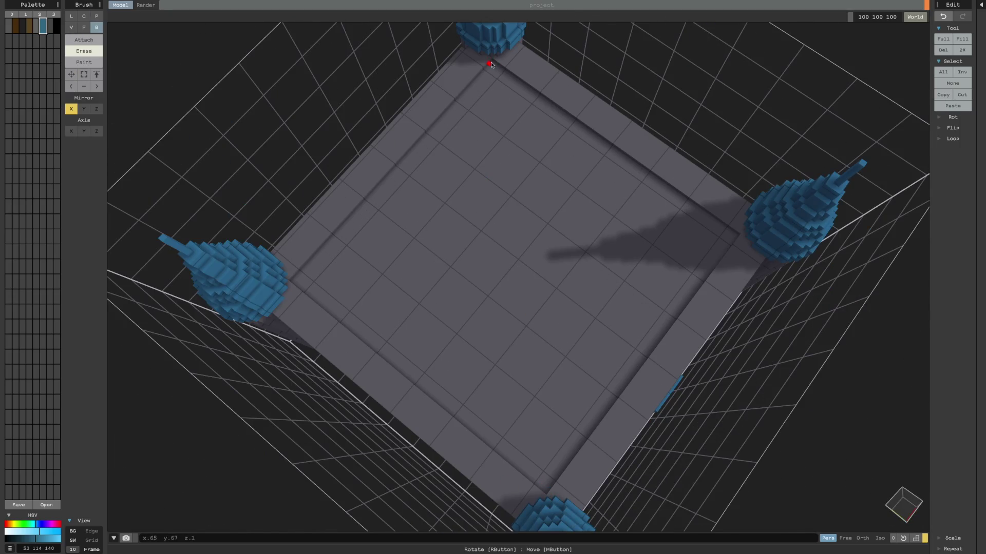
right_drag(490, 61, 545, 445)
right_drag(291, 248, 558, 415)
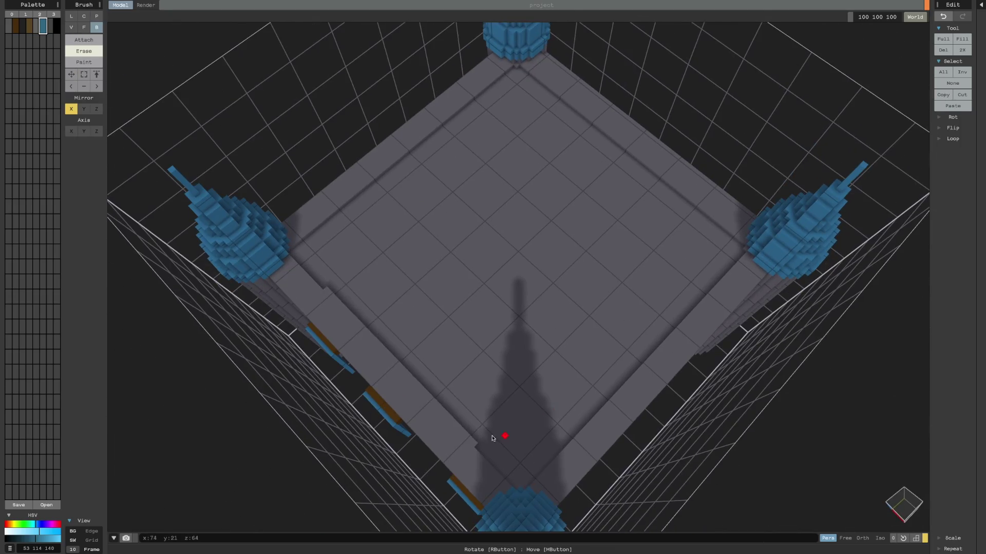
mouse_move(399, 368)
right_down()
mouse_move(519, 243)
mouse_move(453, 264)
mouse_move(616, 251)
right_up()
click(71, 27)
mouse_move(452, 165)
right_down()
mouse_move(359, 156)
mouse_move(472, 163)
mouse_move(508, 262)
mouse_move(507, 250)
mouse_move(469, 245)
mouse_move(521, 240)
mouse_move(93, 31)
right_up()
key(f)
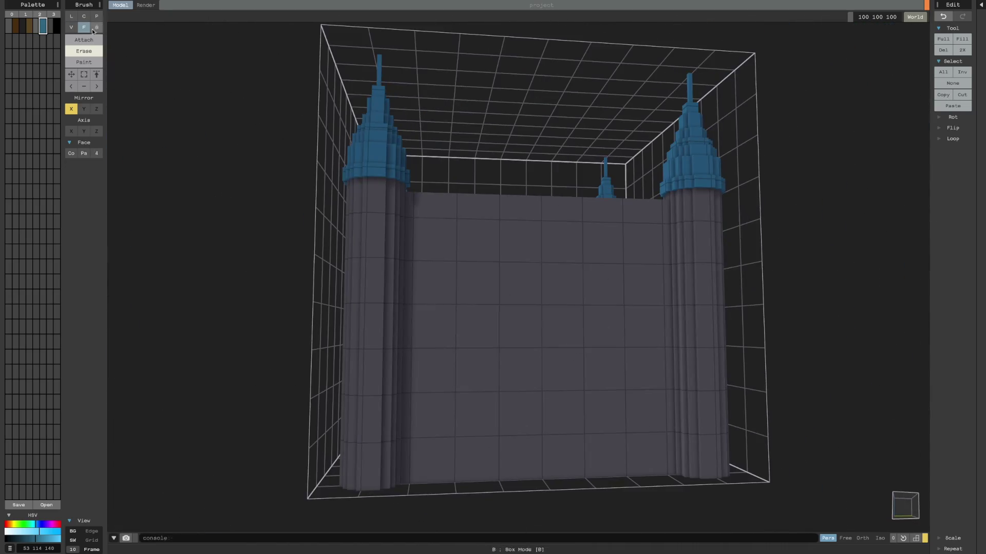
Erase the first two arched window recesses in the side wall at mid-height
right_drag(88, 110, 431, 305)
drag(439, 313, 421, 322)
mouse_move(421, 322)
right_down()
mouse_move(420, 312)
mouse_move(429, 321)
right_up()
drag(429, 321, 425, 347)
mouse_move(425, 347)
right_down()
mouse_move(411, 303)
mouse_move(443, 302)
right_up()
drag(466, 301, 457, 301)
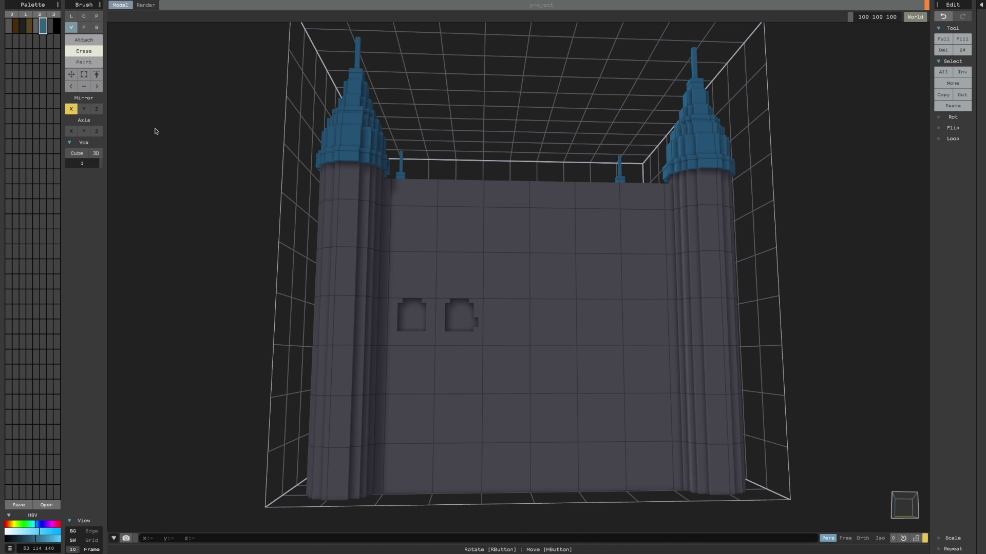
Continue the row with four more evenly spaced arched window recesses across the side wall
mouse_move(537, 355)
right_down()
mouse_move(457, 288)
mouse_move(507, 304)
right_up()
key(ctrl)
right_drag(552, 335, 530, 333)
drag(515, 310, 537, 315)
scroll(544, 319, up, 3)
right_drag(551, 326, 552, 340)
mouse_move(536, 331)
mouse_down()
mouse_move(557, 332)
mouse_move(559, 367)
mouse_up()
right_drag(560, 366, 566, 367)
mouse_move(624, 287)
right_down()
mouse_move(590, 266)
mouse_move(619, 275)
right_up()
scroll(605, 313, up, 2)
drag(594, 328, 615, 328)
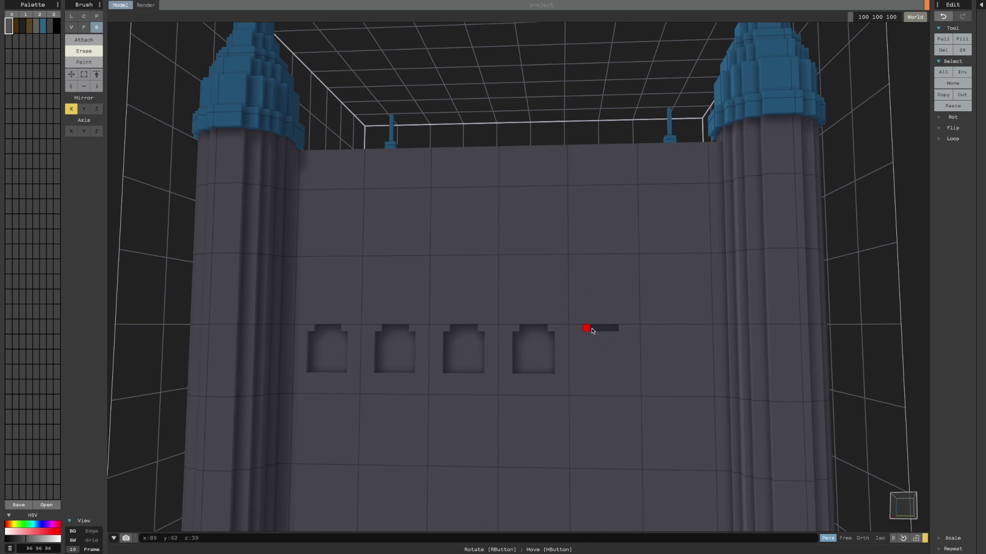
right_drag(623, 370, 632, 332)
mouse_move(633, 332)
mouse_down()
mouse_move(650, 336)
mouse_move(655, 376)
mouse_up()
scroll(653, 369, down, 5)
mouse_move(719, 360)
right_down()
mouse_move(636, 361)
mouse_move(709, 375)
right_up()
scroll(616, 390, up, 5)
Deepen the arched windows by erasing their recessed back faces
key(f)
right_drag(590, 352, 581, 402)
drag(579, 409, 580, 403)
drag(517, 414, 513, 405)
right_drag(494, 402, 531, 408)
drag(497, 417, 494, 407)
right_drag(510, 411, 527, 403)
drag(457, 410, 458, 406)
right_drag(393, 406, 407, 401)
drag(407, 400, 406, 395)
mouse_move(406, 395)
right_down()
mouse_move(447, 424)
mouse_move(517, 378)
mouse_move(528, 436)
right_up()
scroll(517, 378, up, 5)
Undo the last face erase and box-erase rectangular openings in the windows
key(ctrl+z)
click(97, 27)
right_drag(578, 354, 558, 365)
drag(543, 338, 565, 381)
mouse_move(623, 352)
right_down()
mouse_move(288, 360)
mouse_move(492, 374)
right_up()
key(ctrl+z)
drag(438, 350, 449, 400)
right_drag(324, 377, 345, 362)
click(83, 27)
Enable Y mirroring along with X and attach the first gray voxels of a ledge below the side windows
scroll(802, 372, down, 5)
right_drag(671, 375, 830, 367)
scroll(830, 368, up, 3)
click(96, 41)
click(71, 28)
click(358, 398)
right_drag(471, 429, 530, 453)
key(ctrl+z)
click(83, 109)
click(391, 404)
right_drag(446, 406, 407, 418)
Extend the ledge outward into a balcony slab spanning beneath all six side windows
scroll(426, 414, down, 3)
key(l)
key(f)
key(r)
mouse_move(390, 359)
right_down()
mouse_move(449, 407)
mouse_move(433, 464)
mouse_move(405, 291)
mouse_move(512, 521)
mouse_move(587, 471)
mouse_move(600, 418)
right_up()
key(v)
key(b)
key(t)
Attach stepped layers to the balcony's underside, tapering toward both ends
right_drag(268, 128, 280, 100)
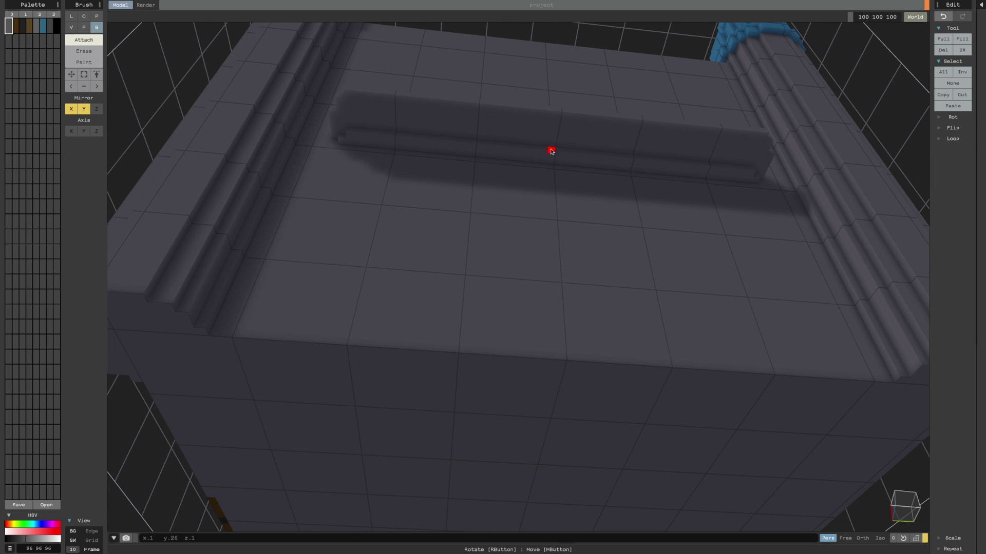
right_drag(398, 133, 431, 162)
right_drag(484, 96, 471, 75)
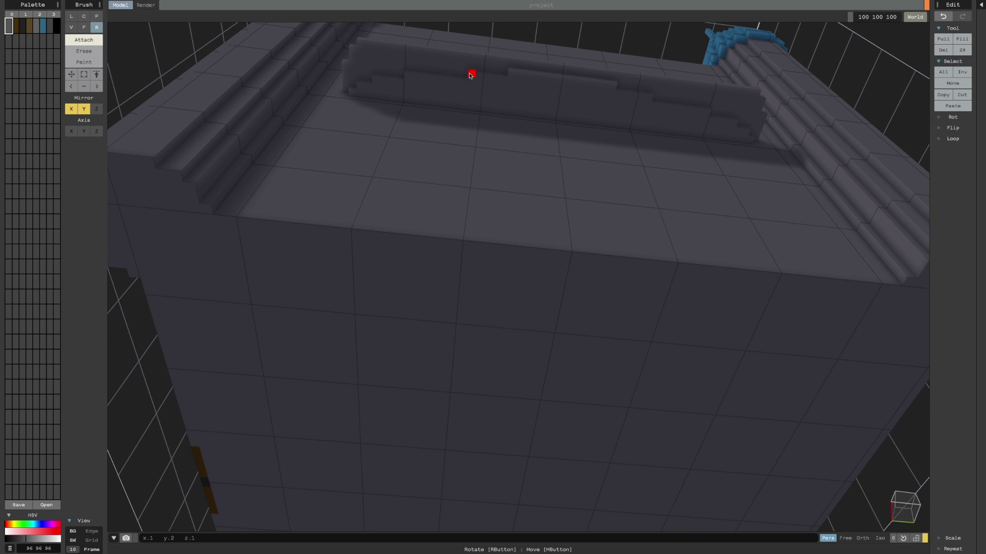
Build two stepped support brackets under the middle of the balcony with mirrored lines and voxels
drag(467, 76, 428, 86)
right_drag(431, 75, 446, 124)
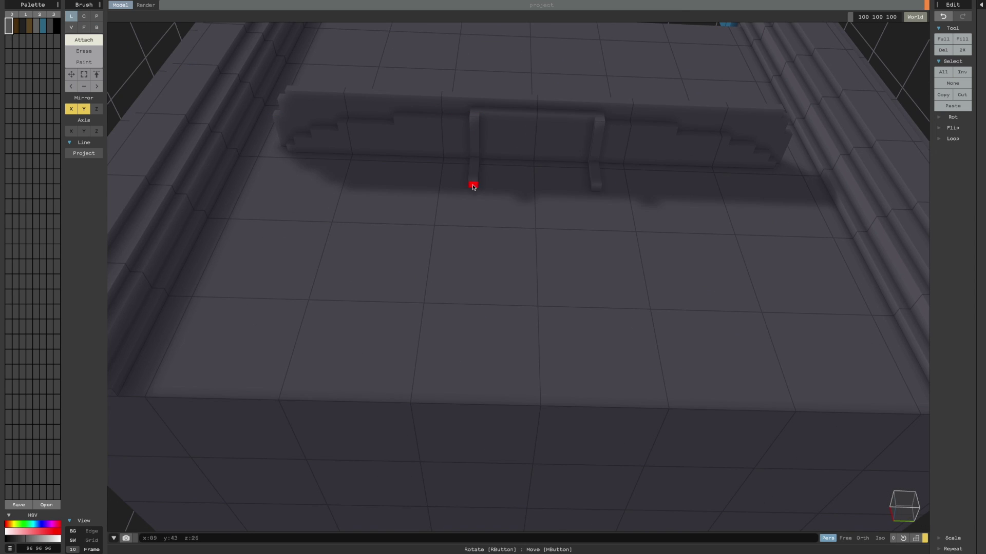
right_drag(462, 178, 516, 213)
key(v)
mouse_move(469, 191)
right_down()
mouse_move(315, 123)
mouse_move(701, 356)
right_up()
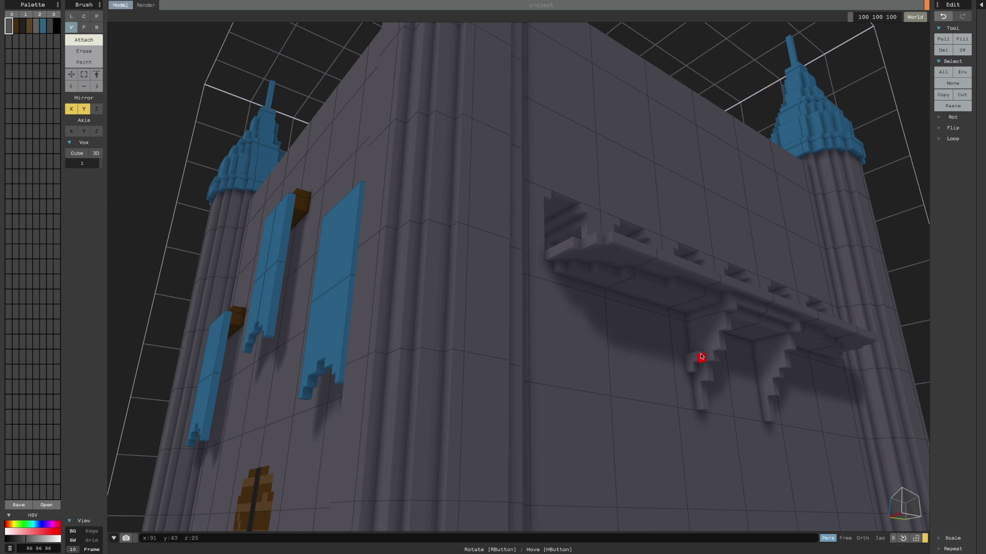
right_drag(741, 389, 498, 360)
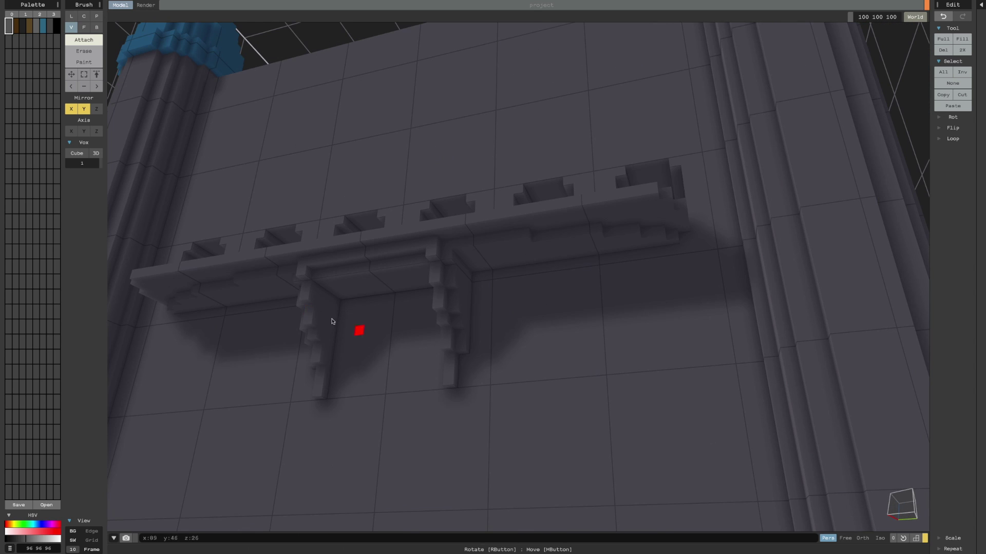
Add matching stepped support brackets under both ends of the balcony
right_drag(330, 318, 609, 176)
drag(620, 237, 642, 323)
mouse_move(642, 324)
right_down()
mouse_move(637, 317)
mouse_move(663, 370)
right_up()
drag(791, 313, 796, 334)
right_drag(658, 302, 668, 409)
key(v)
key(r)
right_drag(770, 377, 716, 311)
Place evenly spaced gray railing posts along the balcony's outer edges
mouse_move(529, 352)
right_down()
mouse_move(323, 442)
mouse_move(554, 288)
mouse_move(473, 306)
mouse_move(606, 316)
mouse_move(484, 381)
mouse_move(341, 163)
mouse_move(358, 250)
right_up()
right_drag(364, 192, 453, 273)
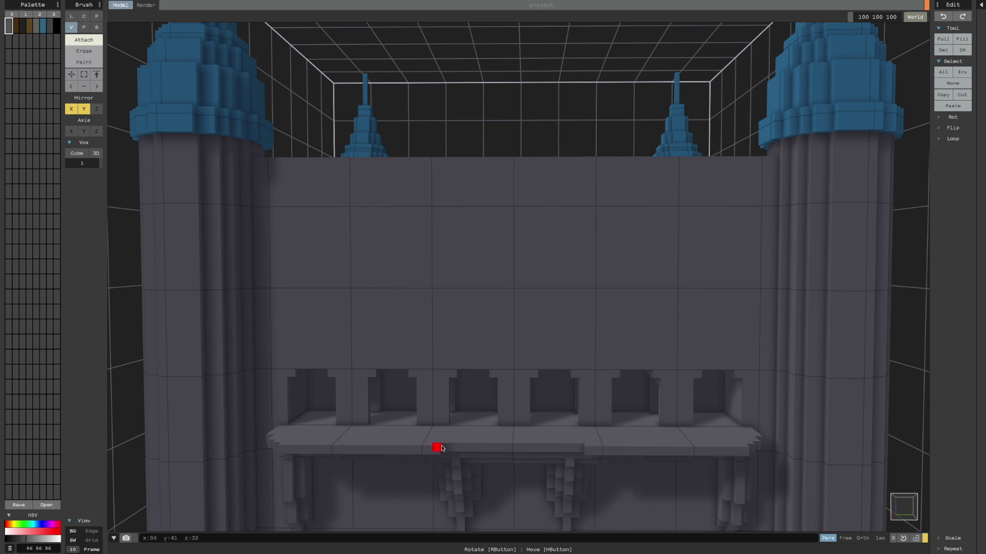
click(442, 448)
right_drag(441, 449, 380, 490)
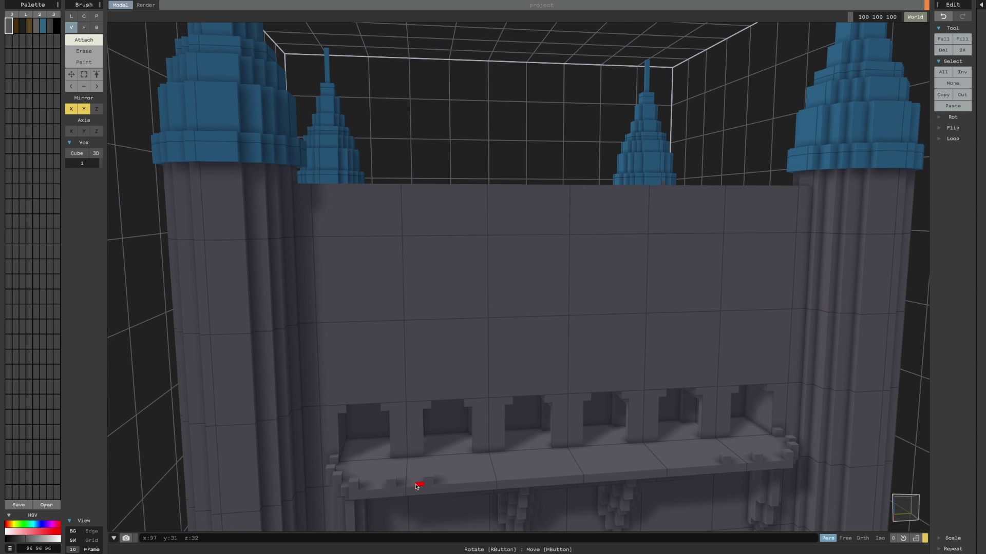
mouse_move(469, 497)
right_down()
mouse_move(515, 486)
mouse_move(429, 443)
mouse_move(535, 456)
mouse_move(480, 483)
mouse_move(434, 467)
mouse_move(434, 499)
mouse_move(549, 462)
mouse_move(160, 534)
mouse_move(161, 438)
mouse_move(360, 468)
mouse_move(442, 409)
mouse_move(287, 393)
right_up()
click(434, 468)
key(r)
key(t)
key(ctrl+z)
Draw gray handrail lines on top of the posts along the balcony's ends and front
click(71, 17)
drag(288, 392, 662, 398)
mouse_move(663, 398)
right_down()
mouse_move(414, 484)
mouse_move(372, 480)
right_up()
drag(347, 488, 734, 478)
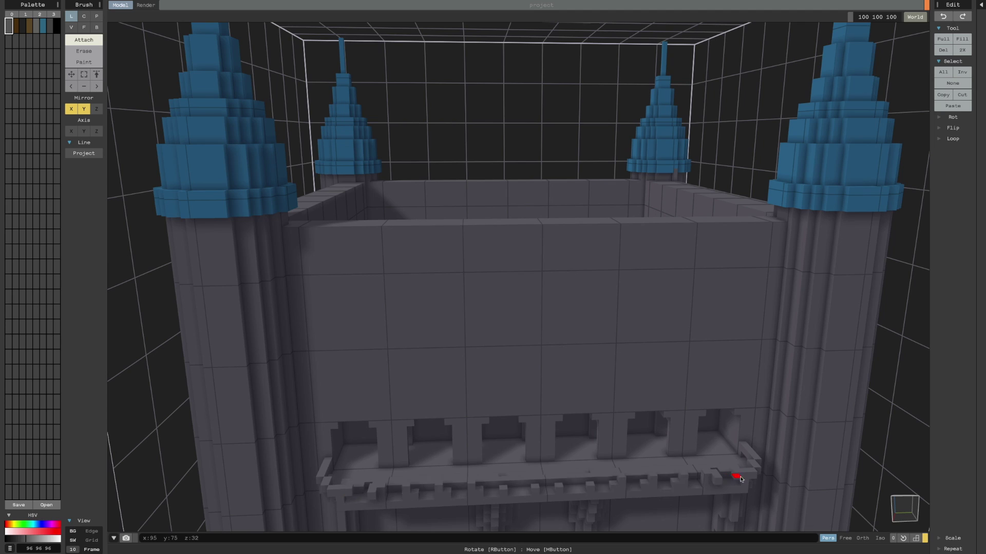
right_drag(735, 477, 251, 429)
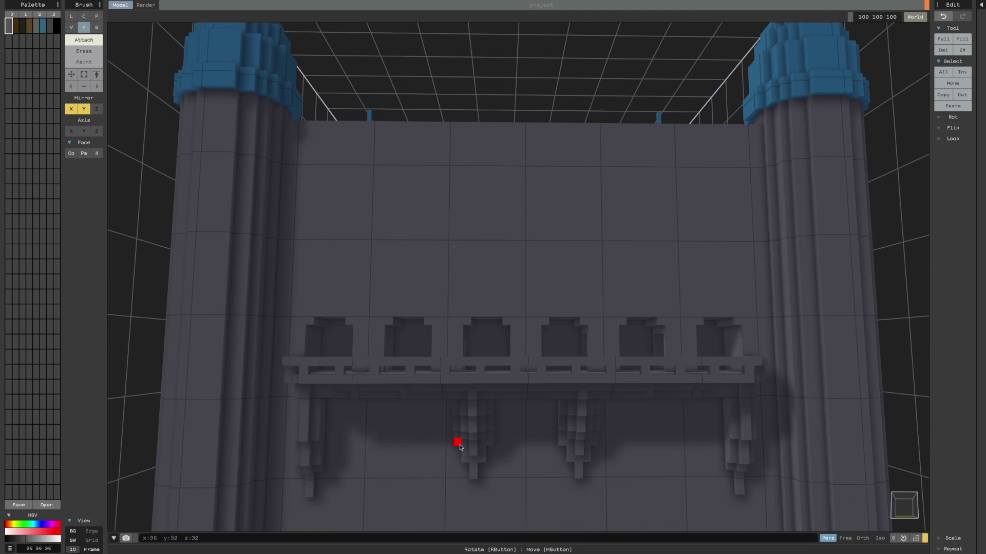
Preview the castle's front in render mode
scroll(453, 448, down, 5)
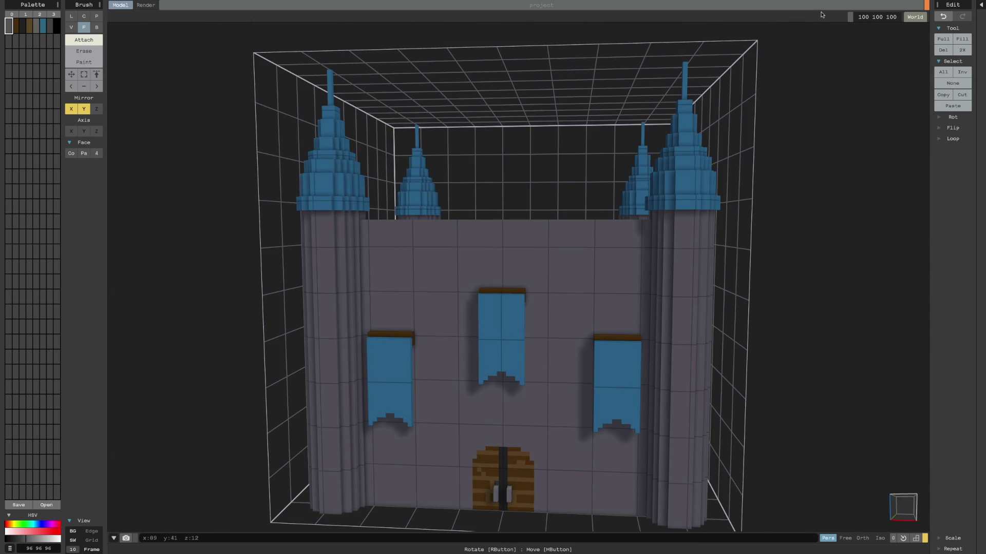
click(146, 5)
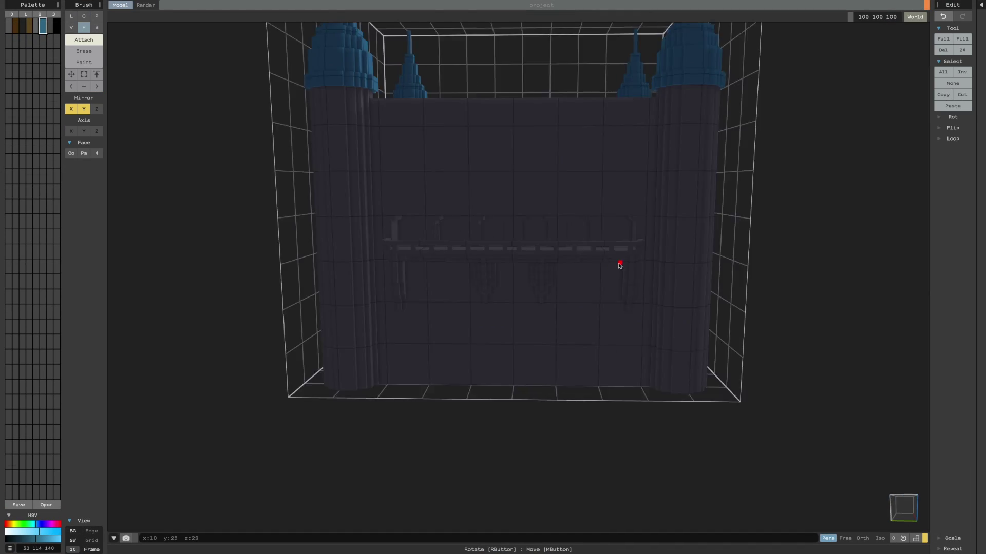
Attach a row of separate brown planter boxes along the balcony's front below the railing gaps
scroll(463, 344, up, 3)
drag(336, 220, 353, 219)
right_drag(352, 218, 306, 251)
scroll(429, 319, up, 3)
key(ctrl+z)
drag(306, 252, 324, 251)
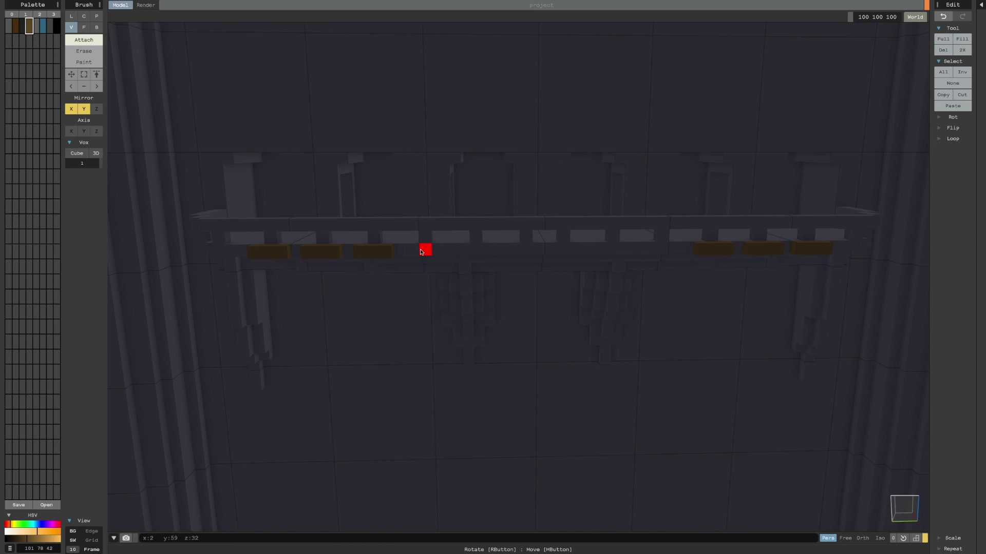
drag(516, 255, 541, 252)
right_drag(541, 253, 577, 291)
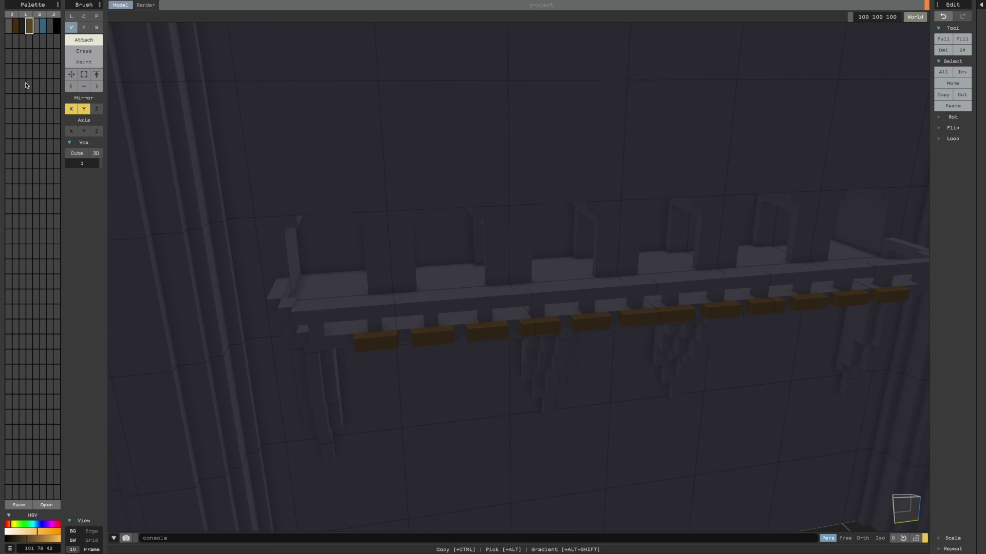
Set an unused palette slot to a dark golden yellow and try a row of voxels on the planter boxes
drag(22, 535, 47, 532)
right_drag(308, 354, 322, 376)
scroll(322, 377, up, 4)
click(35, 539)
scroll(418, 359, down, 4)
drag(398, 243, 439, 243)
key(ctrl+z)
Extrude the brown planter boxes outward so that all of them along the balcony are equally deep
right_drag(459, 411, 359, 132)
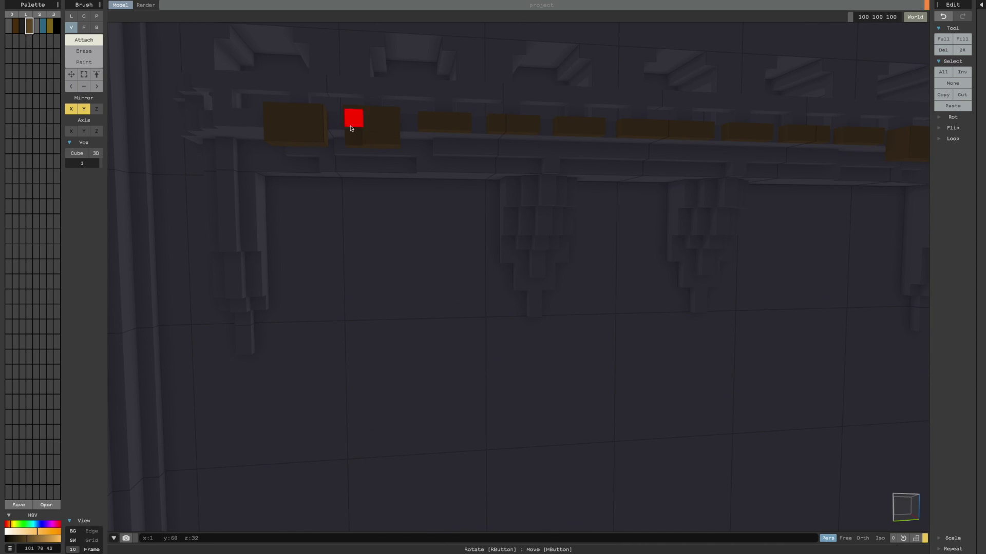
mouse_move(462, 133)
right_down()
mouse_move(570, 90)
mouse_move(407, 160)
right_up()
key(f)
click(538, 60)
click(601, 67)
scroll(601, 102, down, 5)
mouse_move(513, 154)
right_down()
mouse_move(629, 190)
mouse_move(497, 193)
mouse_move(512, 78)
mouse_move(524, 267)
right_up()
scroll(496, 193, up, 3)
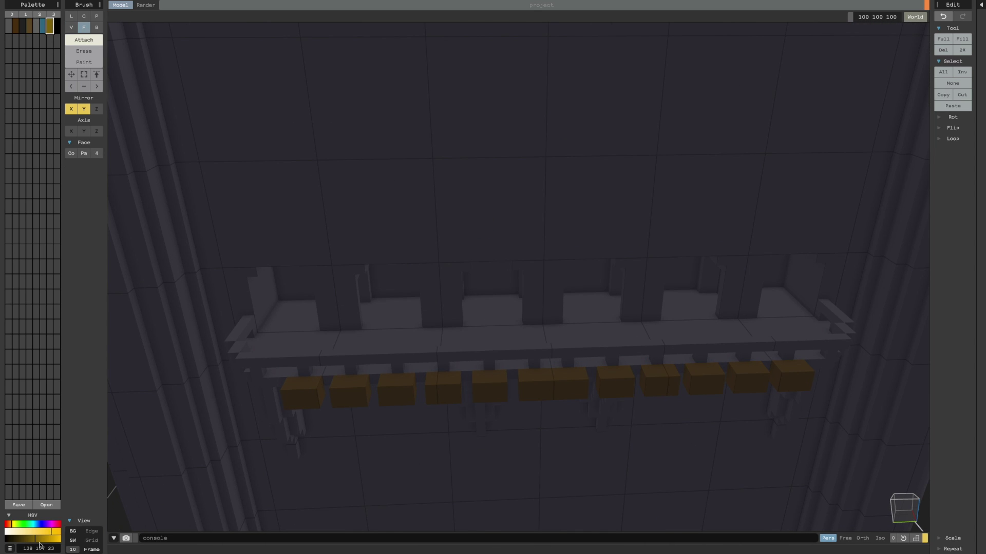
Attach scattered dark golden yellow voxels of varying height as flowers on top of the brown planter boxes, mirroring along X only
scroll(331, 384, up, 3)
right_drag(331, 384, 509, 451)
key(ctrl+z)
key(1)
right_drag(308, 411, 423, 359)
click(304, 394)
key(ctrl+z)
key(ctrl+y)
scroll(373, 404, down, 3)
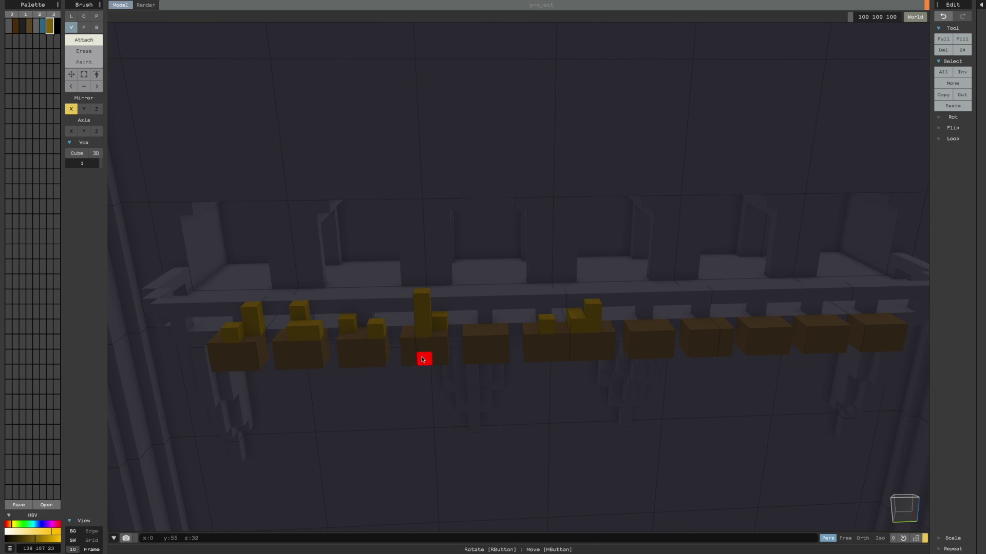
right_drag(489, 333, 394, 390)
right_drag(514, 373, 511, 398)
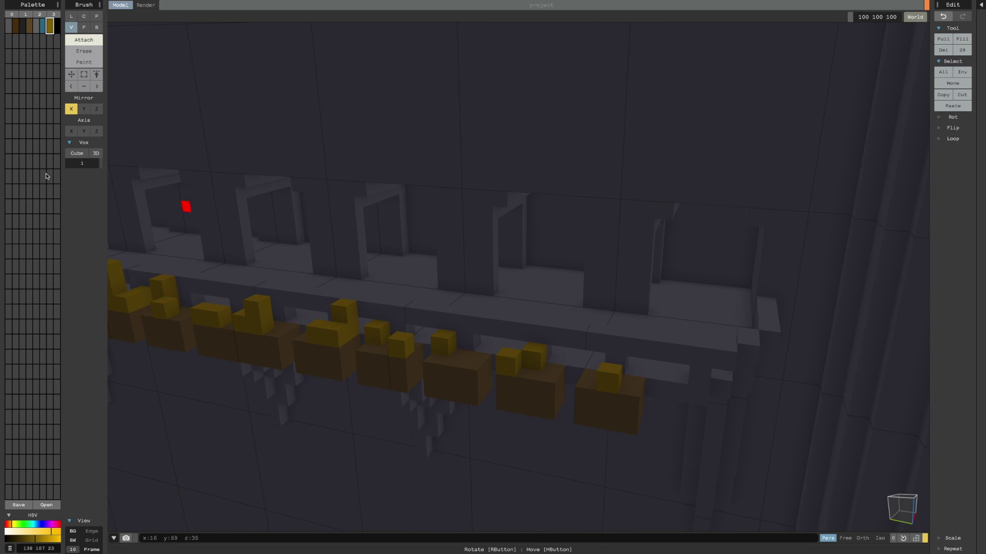
Add light blue flower voxels (65 139 162) among the yellow ones on the planter boxes
right_drag(606, 393, 579, 441)
click(575, 447)
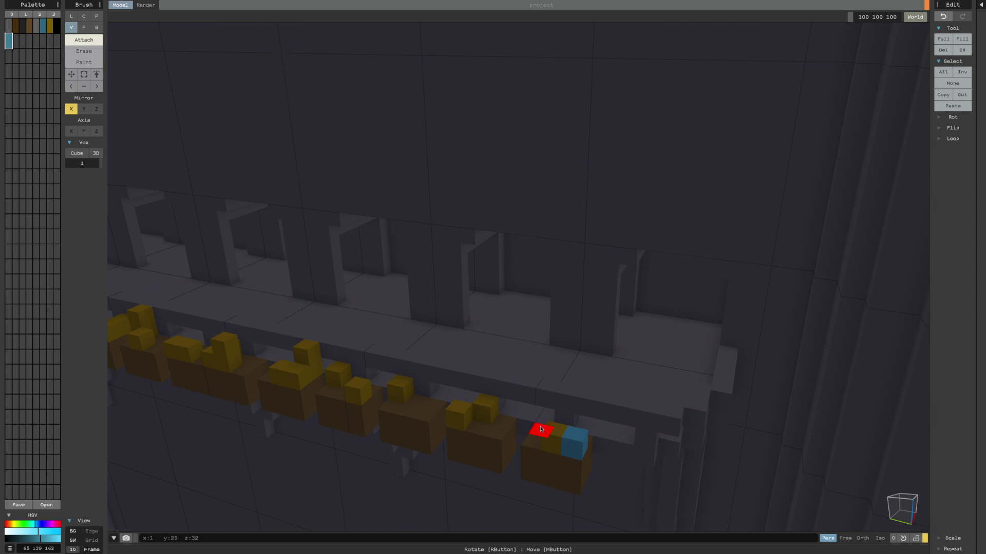
right_drag(500, 429, 308, 437)
Set the next palette slot to red (145 47 22) and add red flower voxels across all the planter boxes
click(15, 41)
click(37, 539)
right_drag(216, 437, 478, 458)
click(471, 408)
click(473, 440)
click(363, 449)
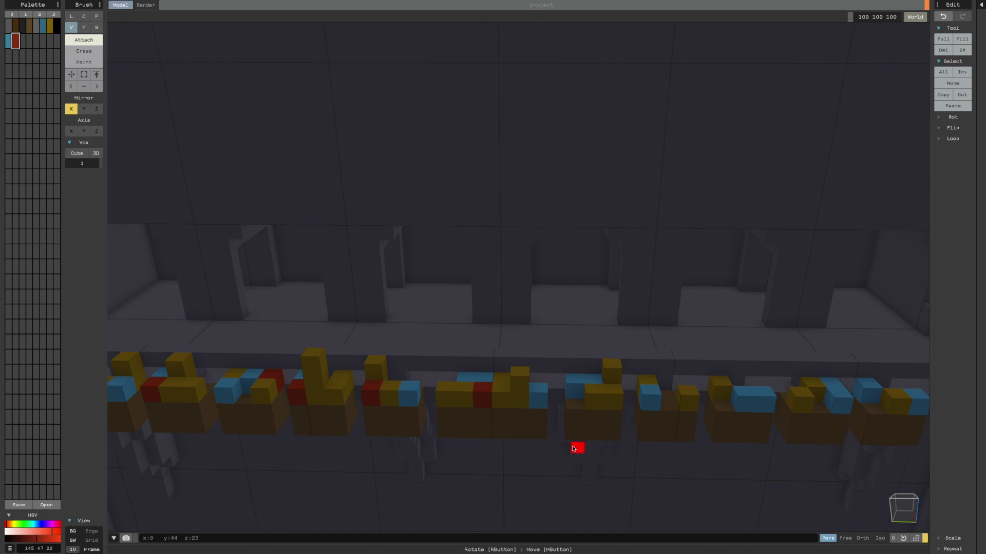
right_drag(573, 448, 523, 410)
click(594, 372)
click(649, 386)
scroll(649, 390, down, 5)
right_drag(718, 411, 410, 411)
Enable Y mirroring and erase a row of evenly spaced single-voxel notches along the front wall's outer top edge
click(83, 109)
right_drag(359, 257, 530, 252)
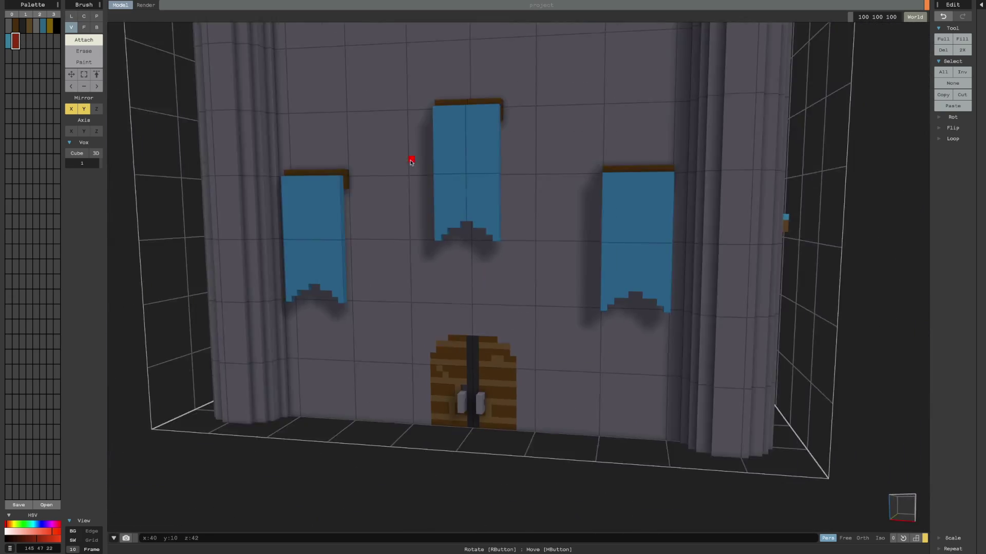
right_drag(407, 159, 368, 159)
alt+click(368, 158)
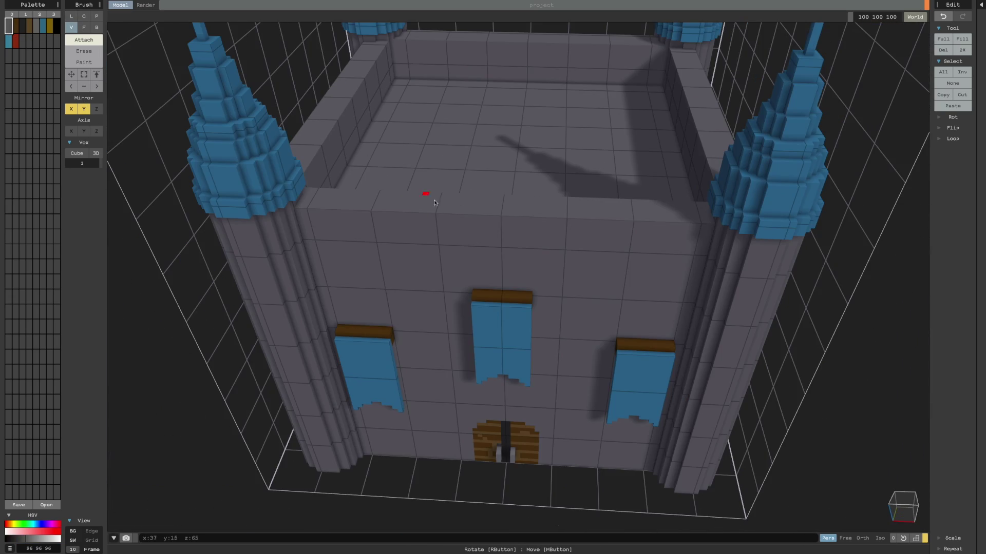
scroll(566, 153, up, 2)
scroll(566, 154, up, 1)
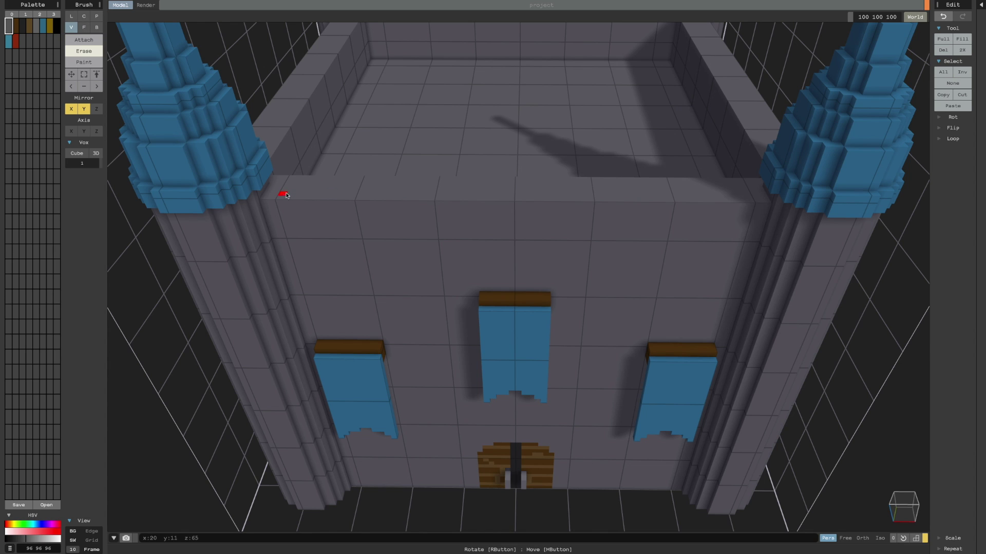
right_drag(286, 192, 505, 107)
right_drag(571, 114, 541, 114)
key(ctrl+z)
key(ctrl+z)
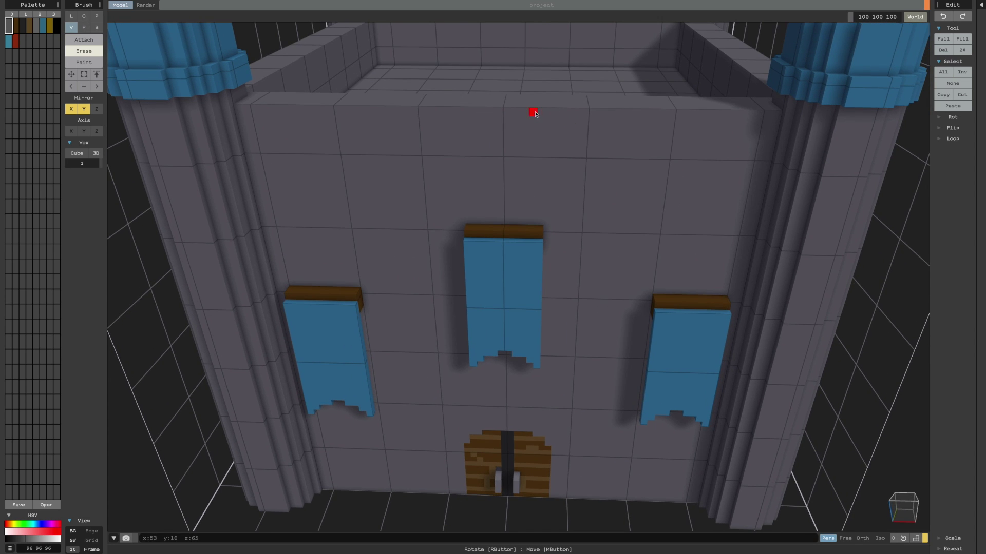
right_drag(628, 112, 506, 139)
key(ctrl+z)
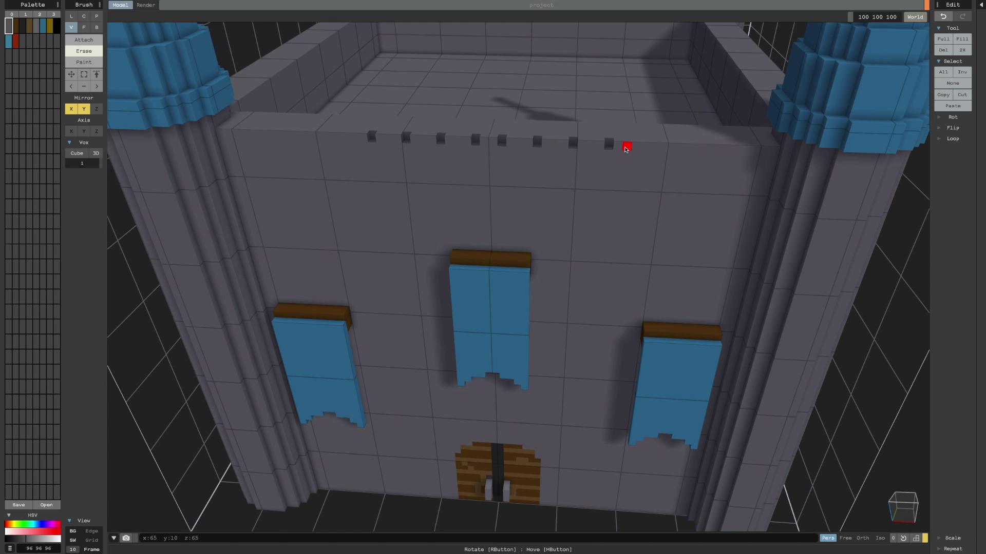
click(644, 149)
Erase matching evenly spaced notches along the outer top edge of the side wall above the balcony
scroll(630, 160, down, 2)
scroll(632, 166, up, 1)
right_drag(661, 176, 515, 208)
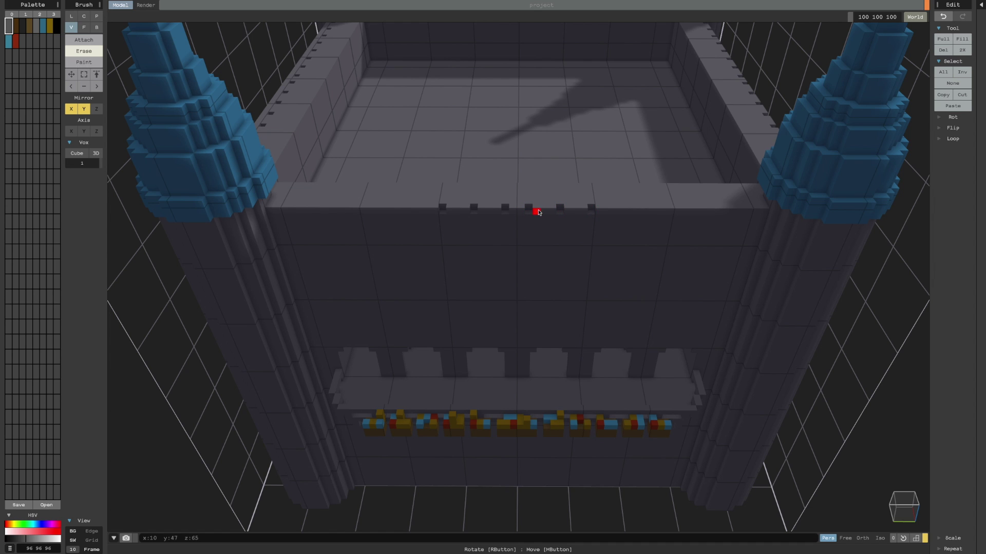
right_drag(538, 212, 594, 228)
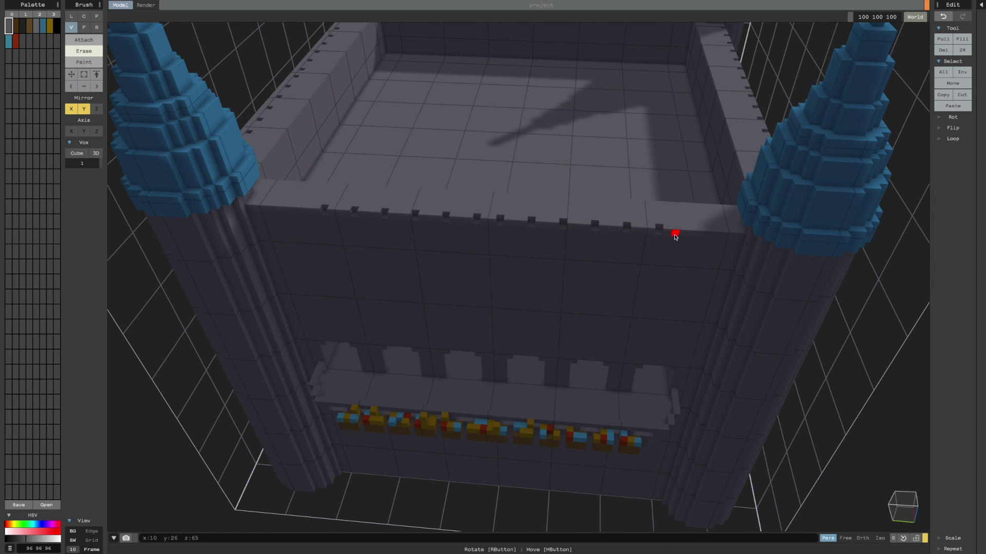
right_drag(707, 237, 340, 211)
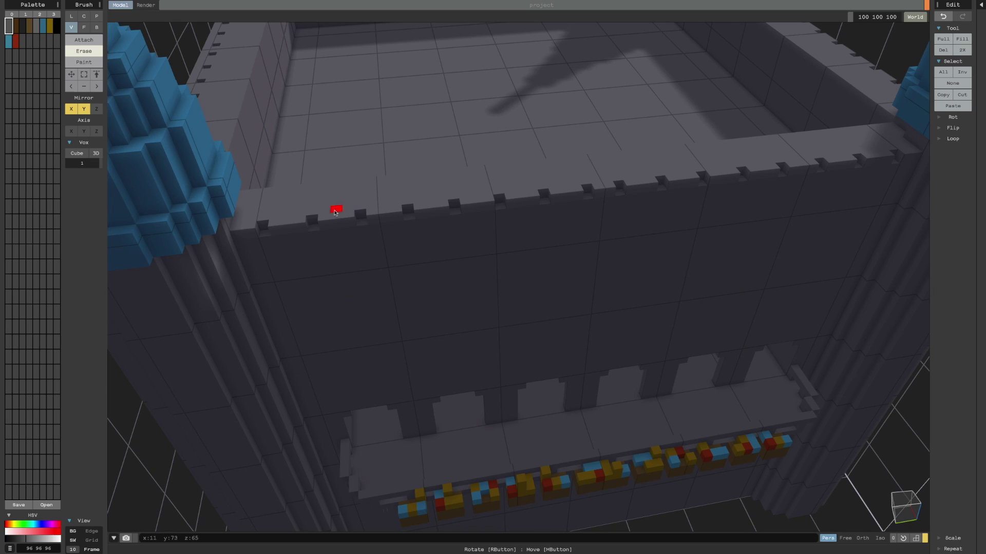
Build a stepped grey rim along the tops of the castle walls behind the edge notches
key(b)
mouse_move(568, 183)
right_down()
mouse_move(568, 229)
mouse_move(451, 370)
mouse_move(673, 304)
mouse_move(300, 354)
mouse_move(301, 329)
mouse_move(224, 341)
mouse_move(796, 165)
mouse_move(571, 151)
right_up()
alt+click(715, 194)
key(t)
mouse_move(715, 194)
right_down()
mouse_move(770, 154)
mouse_move(238, 131)
mouse_move(561, 154)
mouse_move(491, 125)
mouse_move(369, 169)
right_up()
key(f)
key(r)
click(16, 26)
click(9, 26)
mouse_move(555, 406)
right_down()
mouse_move(525, 339)
mouse_move(532, 362)
mouse_move(603, 322)
mouse_move(604, 358)
mouse_move(728, 268)
mouse_move(592, 262)
mouse_move(603, 295)
right_up()
scroll(647, 257, up, 5)
scroll(592, 262, up, 3)
scroll(592, 262, down, 4)
click(787, 324)
key(ctrl+z)
key(v)
click(794, 322)
mouse_move(794, 321)
right_down()
mouse_move(647, 180)
mouse_move(554, 195)
right_up()
right_drag(272, 314, 168, 133)
right_drag(436, 322, 478, 260)
scroll(557, 303, down, 4)
scroll(474, 280, up, 5)
right_drag(515, 164, 504, 182)
key(Delete)
key(ctrl+z)
right_drag(442, 192, 470, 212)
scroll(470, 212, up, 3)
scroll(469, 212, down, 3)
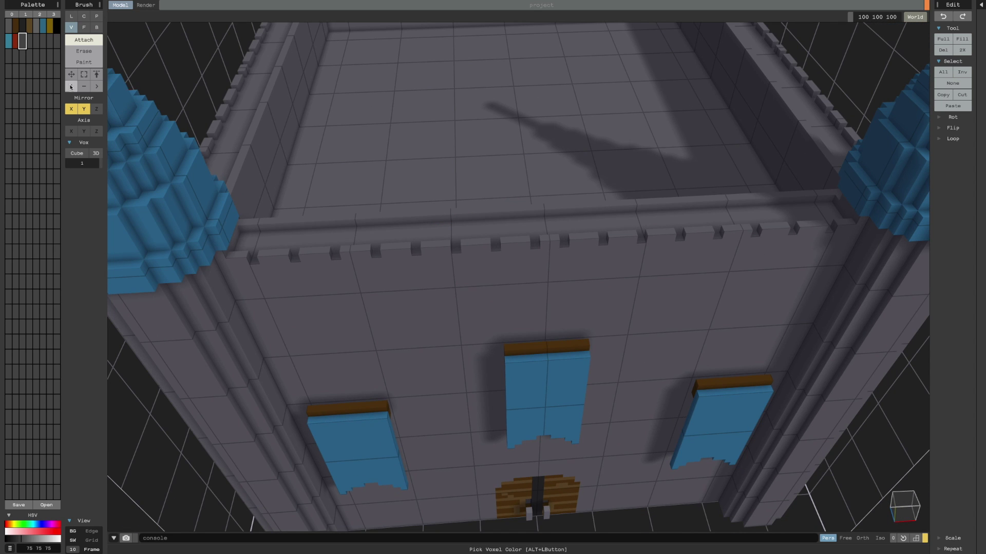
click(15, 26)
right_drag(383, 149, 403, 179)
key(ctrl+z)
Erase a mirrored pair of deep cross-shaped recesses in the front wall, one on each upper side of the middle banner
right_drag(439, 339, 422, 287)
right_drag(598, 195, 554, 179)
key(c)
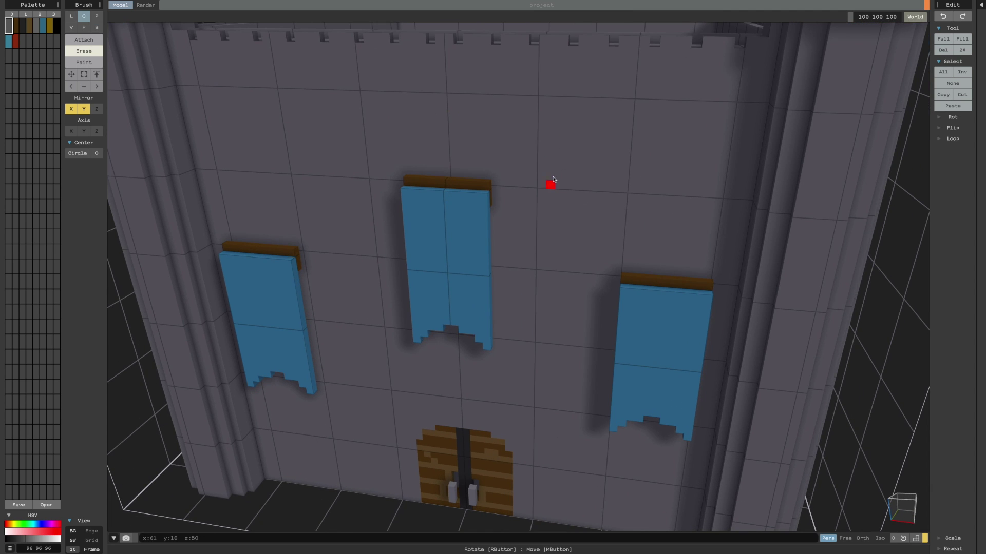
mouse_move(588, 152)
mouse_down()
mouse_move(606, 158)
mouse_move(579, 150)
mouse_up()
scroll(603, 153, up, 2)
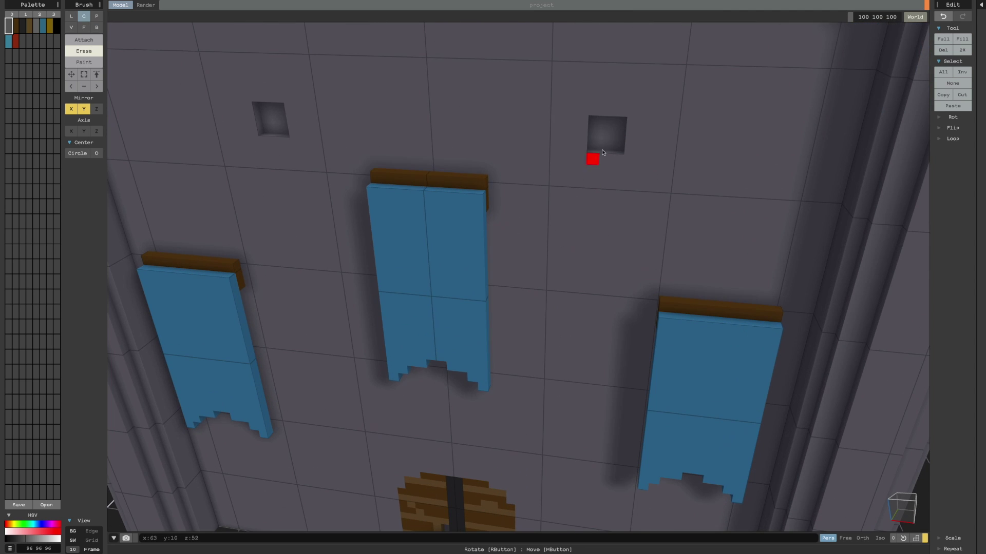
mouse_move(606, 132)
right_down()
mouse_move(578, 131)
mouse_move(619, 152)
right_up()
mouse_move(628, 147)
mouse_down()
mouse_move(627, 161)
mouse_move(575, 159)
mouse_up()
scroll(592, 216, up, 3)
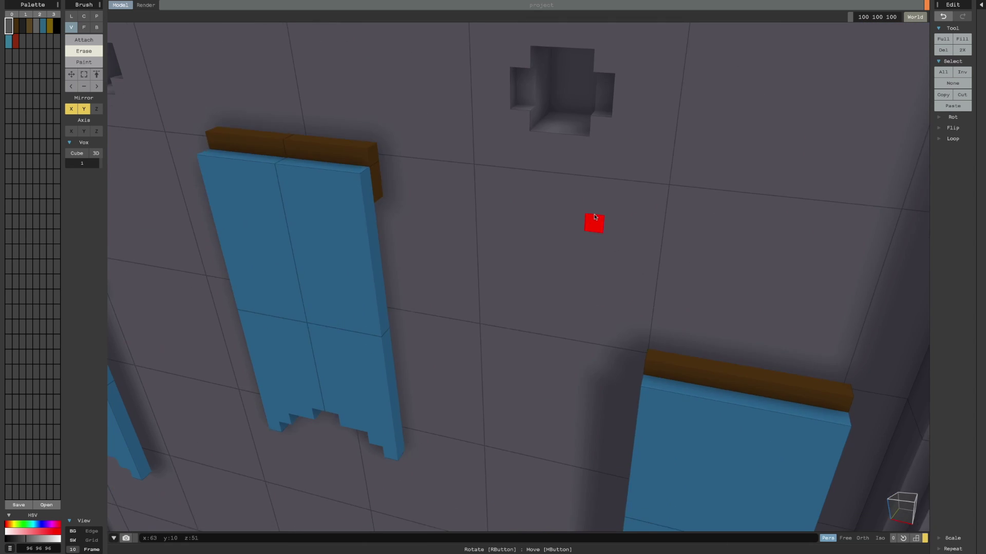
Try two brown bars on the floor of each recess with a dark grey block (75 75 75) in front of them
right_drag(592, 222, 657, 226)
right_drag(640, 117, 712, 141)
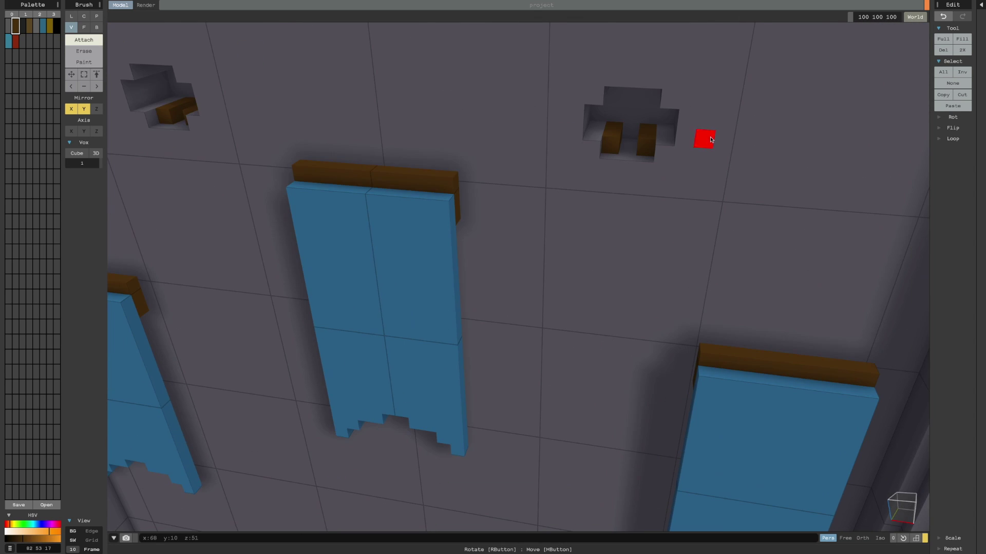
right_drag(634, 113, 608, 104)
drag(613, 114, 633, 109)
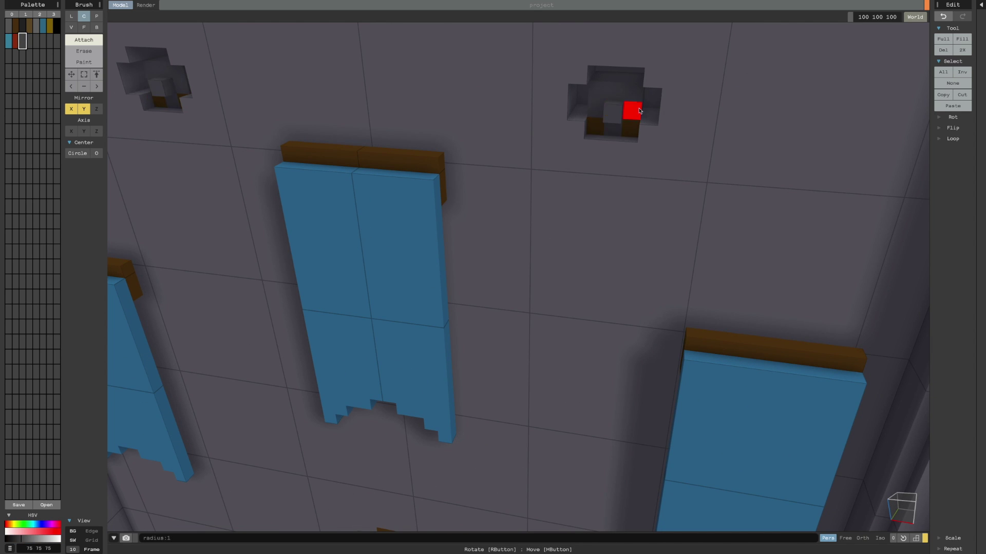
key(ctrl+z)
right_drag(458, 112, 540, 148)
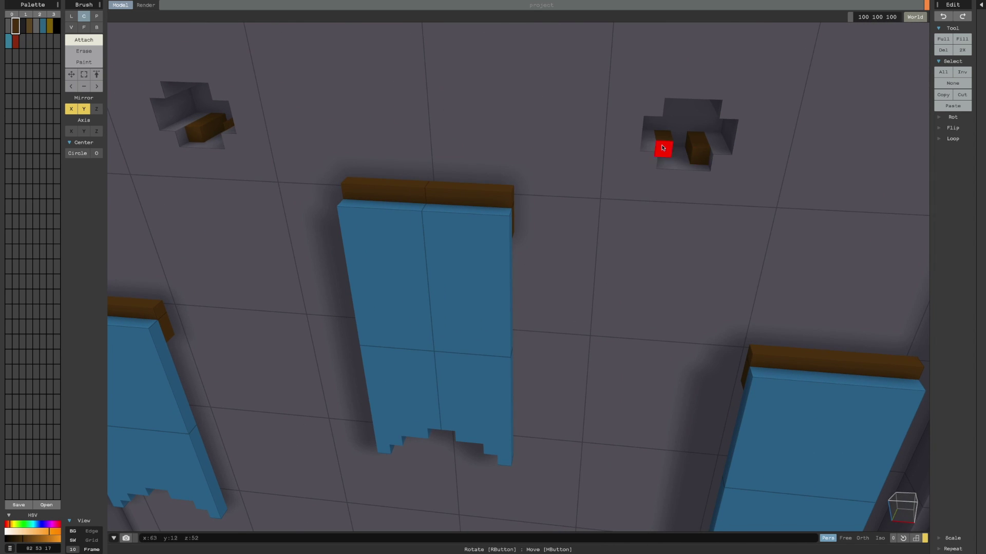
Erase the remaining corner voxels of the front wall recesses to turn them into full rectangular openings
right_drag(663, 148, 606, 111)
key(v)
key(r)
click(584, 77)
click(511, 74)
mouse_move(609, 149)
right_down()
mouse_move(665, 176)
mouse_move(637, 152)
right_up()
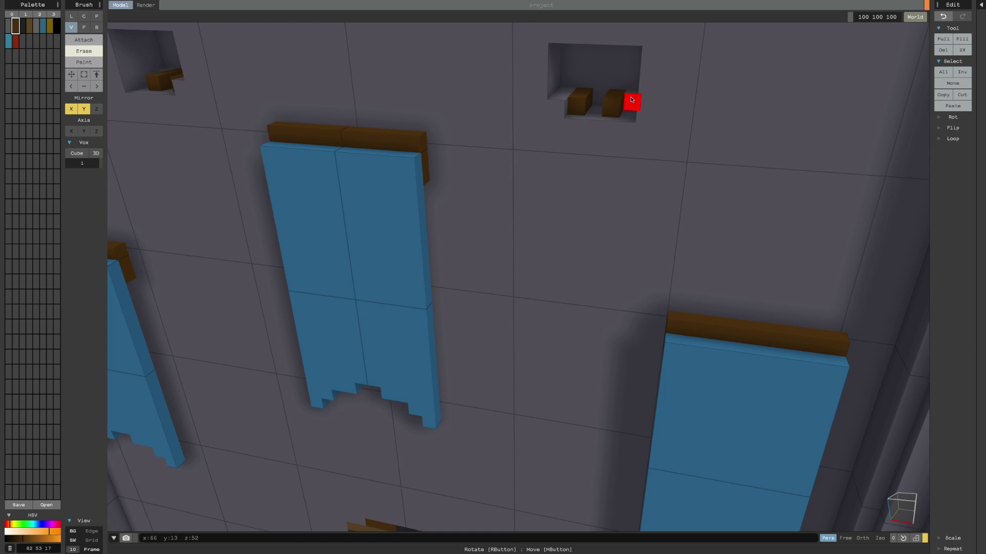
right_drag(631, 100, 655, 150)
drag(574, 53, 624, 50)
mouse_move(574, 45)
right_down()
mouse_move(671, 133)
mouse_move(642, 100)
right_up()
Attach a protruding grey ledge with stepped corners to the wall just below each rectangular opening
scroll(641, 100, up, 4)
key(t)
click(599, 144)
key(ctrl+z)
click(9, 27)
drag(598, 142, 744, 154)
drag(713, 172, 631, 165)
right_drag(631, 165, 523, 246)
drag(455, 277, 431, 262)
drag(609, 293, 641, 289)
drag(554, 327, 482, 312)
right_drag(481, 312, 595, 245)
click(661, 129)
click(820, 137)
right_drag(847, 134, 758, 257)
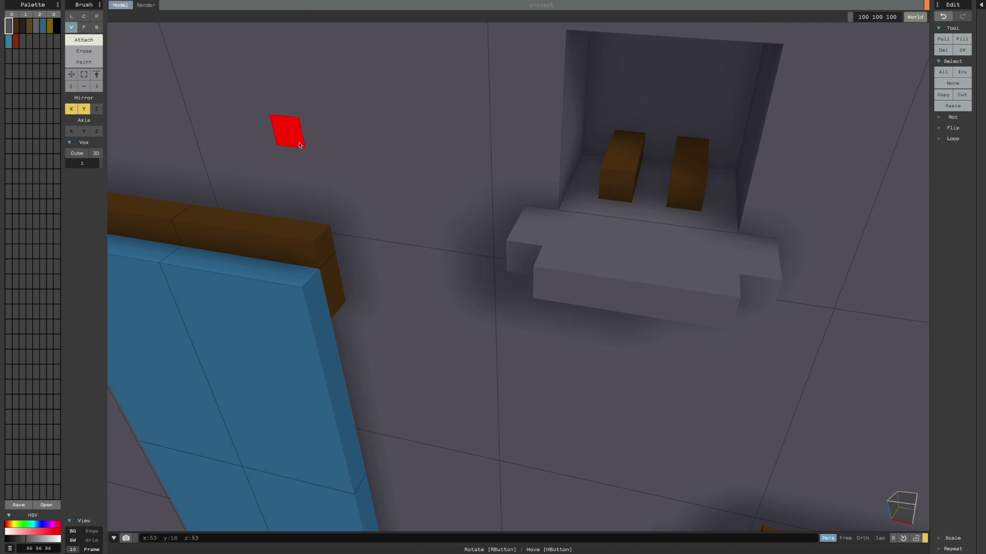
Erase the brown bars inside the openings and attach two parallel brown bars extending out over each ledge
click(84, 27)
key(r)
click(621, 180)
click(687, 177)
click(68, 29)
click(16, 26)
click(679, 255)
key(ctrl+z)
key(t)
drag(679, 254, 680, 238)
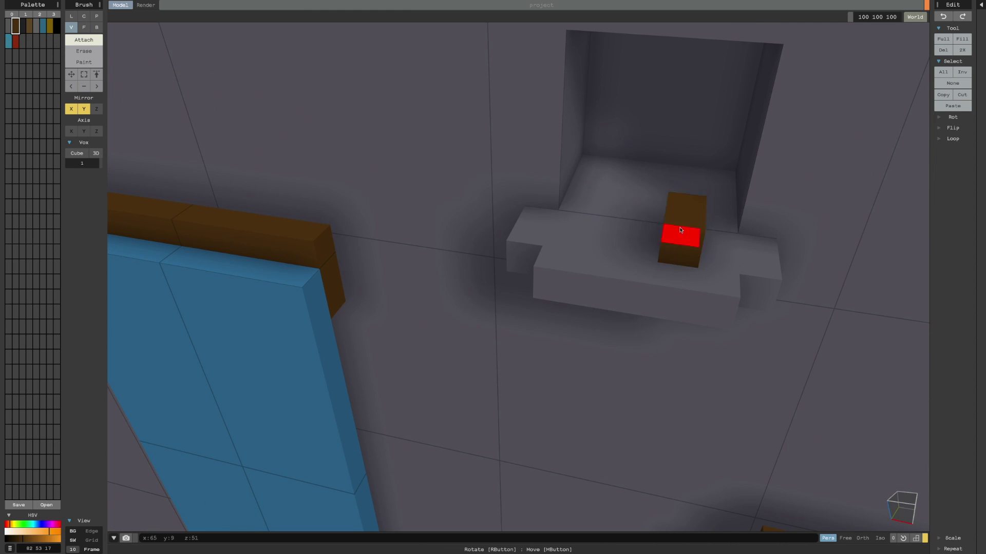
right_drag(679, 226, 707, 257)
drag(760, 308, 771, 374)
mouse_move(770, 373)
right_down()
mouse_move(729, 344)
mouse_move(603, 345)
mouse_move(687, 345)
right_up()
scroll(730, 344, down, 5)
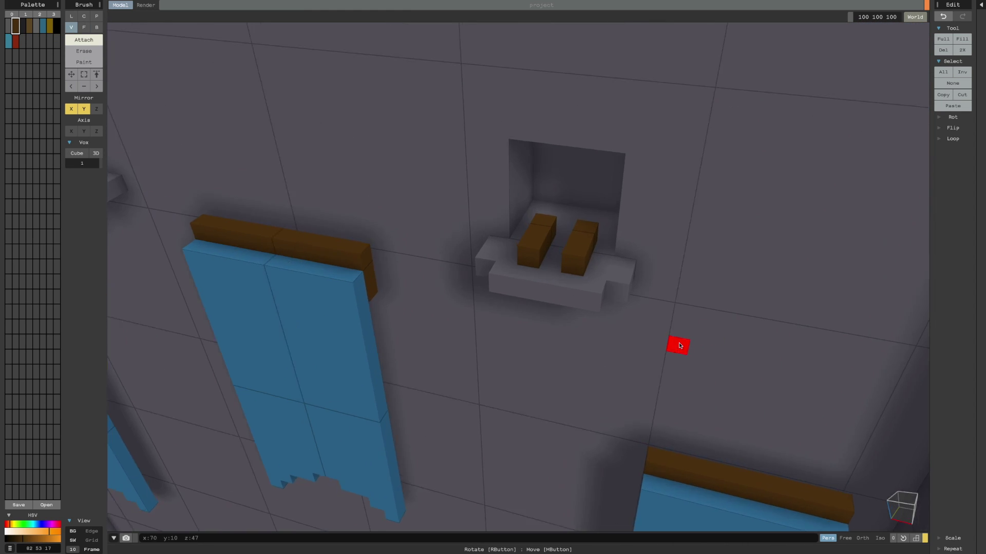
Turn off Y mirroring and fill the gap between the two bars to form one solid brown block
click(84, 109)
click(527, 309)
key(ctrl+z)
right_drag(527, 309, 525, 332)
scroll(527, 331, up, 3)
key(ctrl+y)
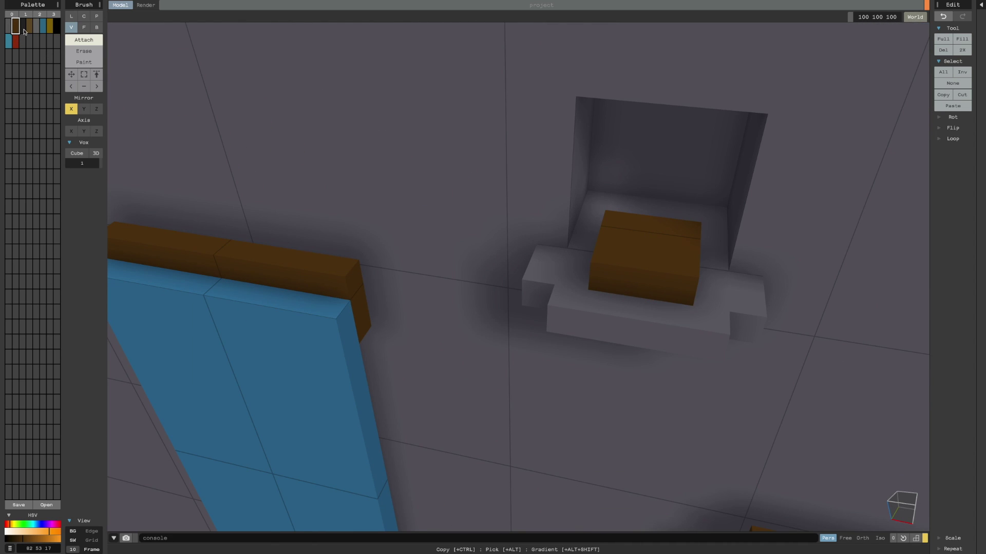
Attach an upright brown post behind the brown block inside the opening
right_drag(520, 161, 652, 250)
click(536, 304)
right_drag(535, 304, 536, 232)
Try dark grey center-brush shapes of about radius 2 on the brown post, and undo the unwanted attempts
click(84, 17)
drag(636, 255, 702, 239)
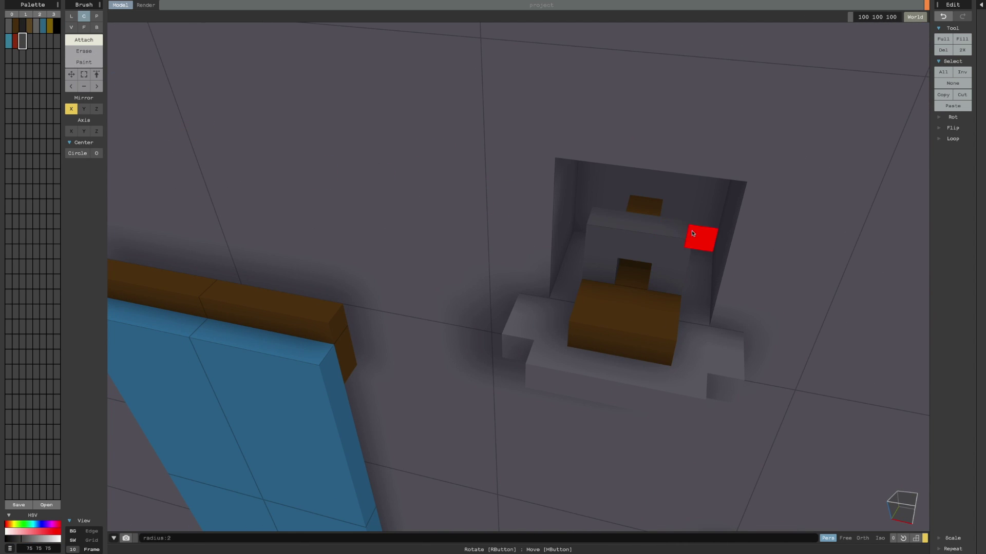
right_drag(702, 239, 693, 180)
drag(655, 167, 696, 143)
key(ctrl+z)
key(ctrl+z)
right_drag(696, 143, 590, 154)
mouse_move(523, 180)
mouse_down()
mouse_move(553, 169)
mouse_move(559, 178)
mouse_up()
middle_drag(559, 177, 520, 158)
key(ctrl+z)
key(ctrl+z)
key(ctrl+z)
key(ctrl+z)
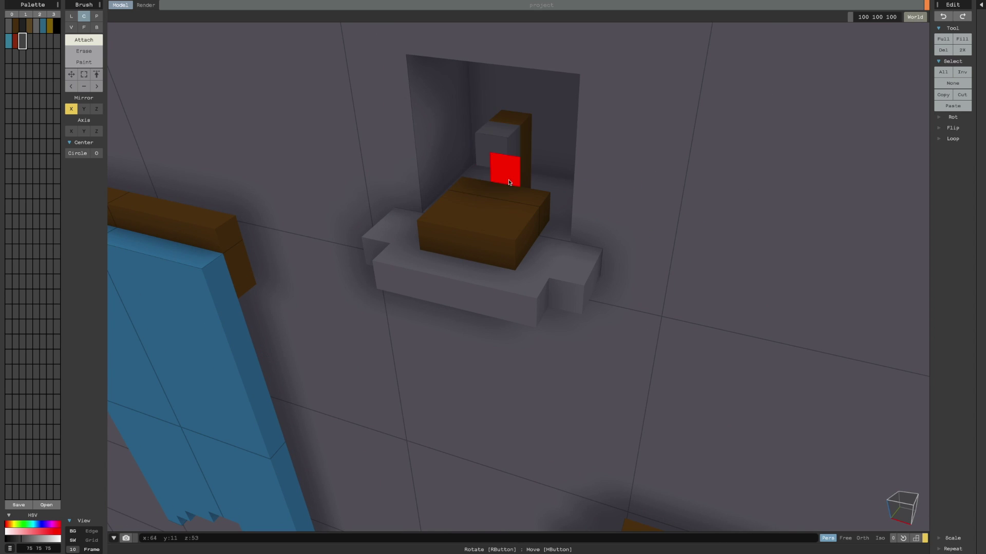
Add single voxels to the brown block and post in the opening using the voxel brush
click(71, 27)
click(483, 221)
drag(484, 207, 464, 215)
mouse_move(560, 187)
right_down()
mouse_move(616, 154)
mouse_move(556, 186)
right_up()
Darken a palette colour and paint parts of the brown block on the ledge with it
drag(14, 543, 11, 542)
click(87, 62)
click(496, 246)
click(528, 198)
click(432, 237)
mouse_move(617, 339)
right_down()
mouse_move(726, 370)
mouse_move(693, 362)
right_up()
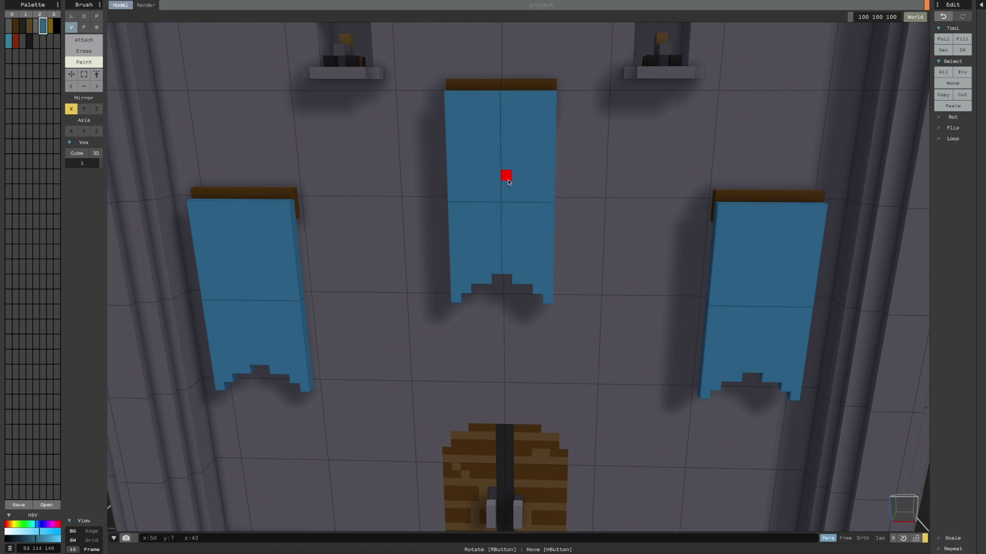
Paint a lighter blue oval emblem (RGB 65 139 162) in the centre of each of the three banners
key(ctrl+z)
right_drag(502, 186, 560, 193)
scroll(328, 308, up, 3)
drag(378, 211, 361, 211)
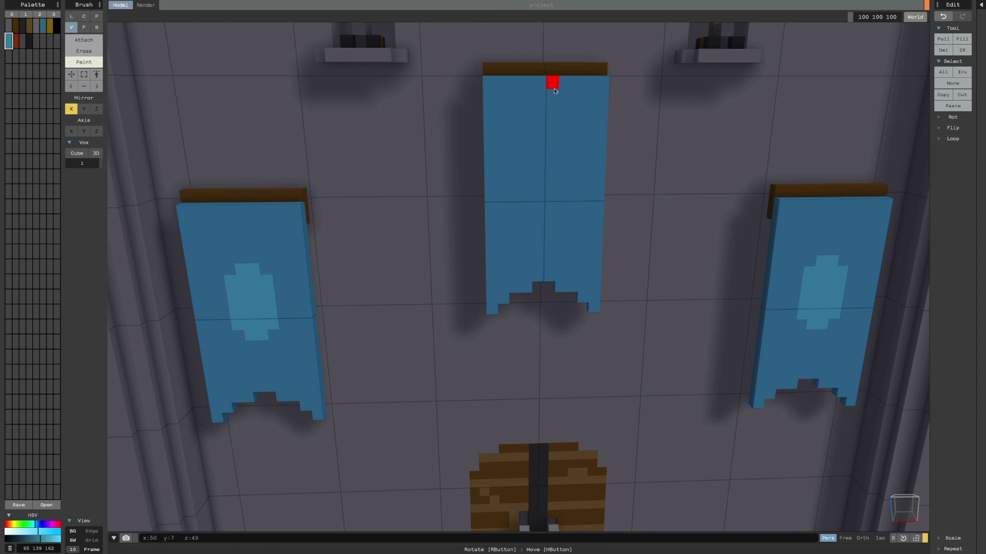
click(527, 185)
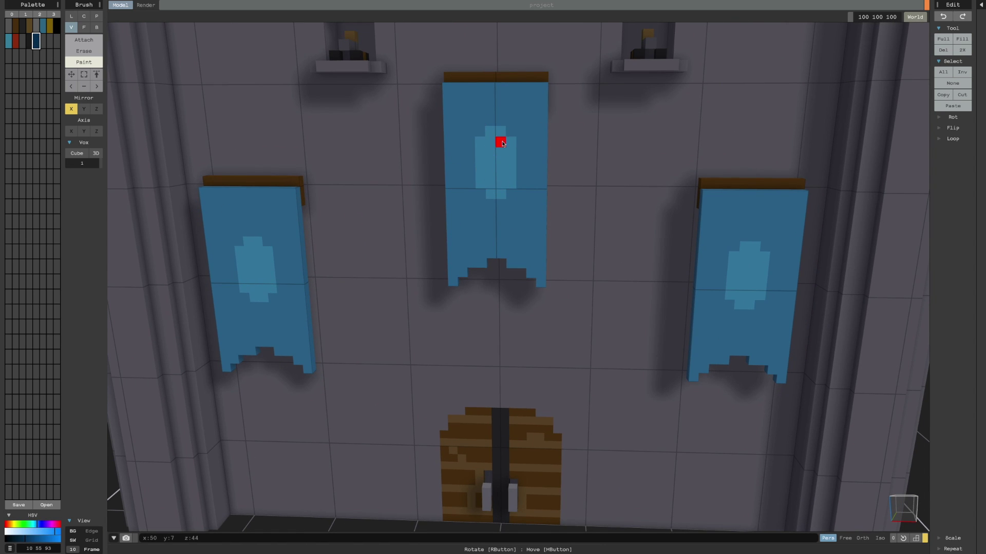
Paint small dark blue voxels (RGB 18 55 93) on the lighter emblems of the banners
key(ctrl+z)
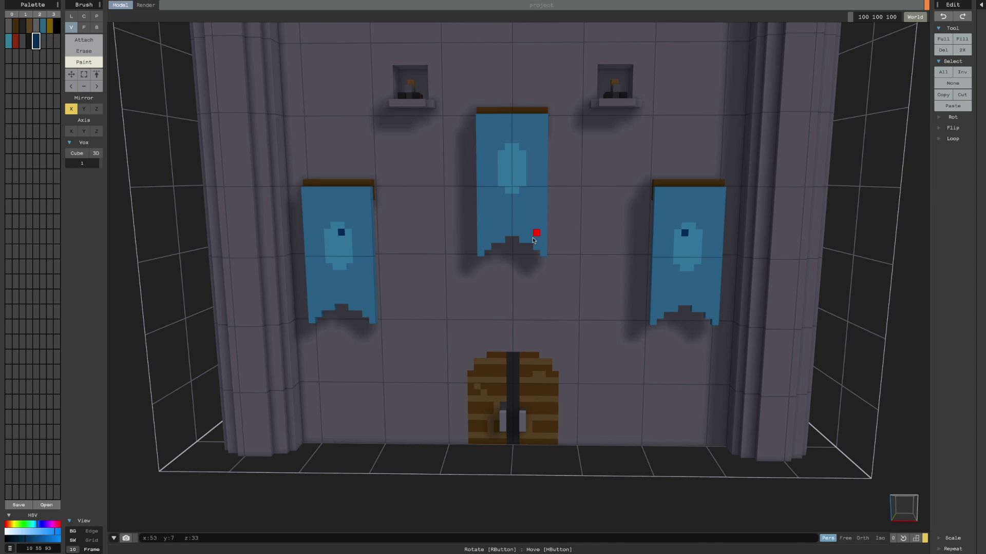
scroll(358, 275, up, 1)
right_drag(359, 276, 563, 349)
scroll(374, 284, up, 1)
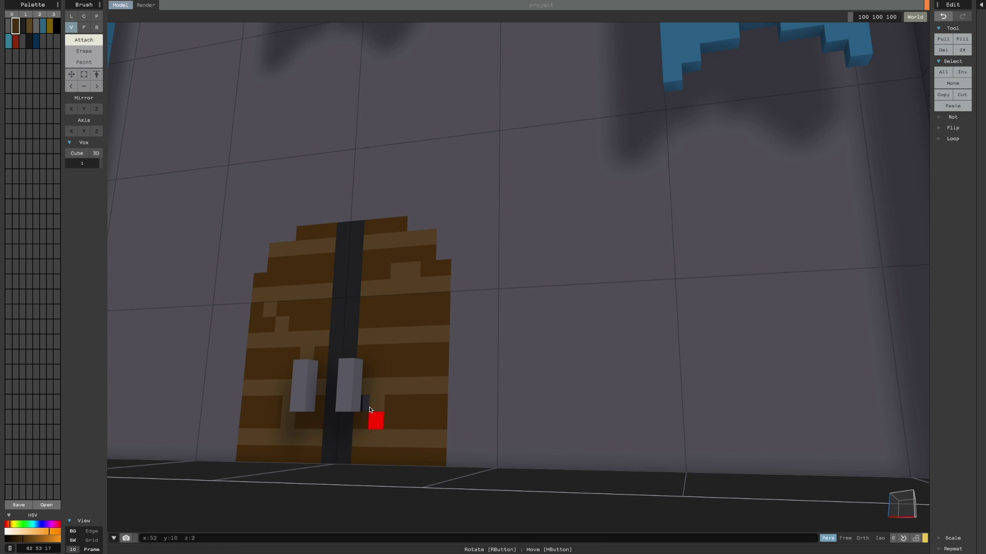
Reshape the handles of the wooden front door with single attached voxels
click(367, 368)
scroll(407, 405, down, 10)
right_drag(407, 405, 491, 411)
scroll(491, 411, up, 1)
Try shifting the whole castle downward with the Move tool
click(75, 78)
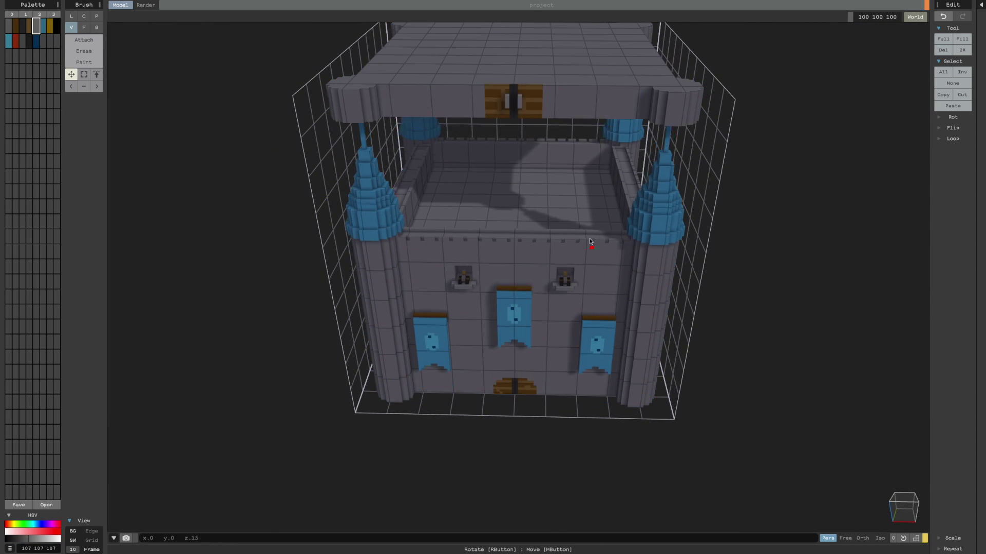
right_drag(571, 248, 440, 272)
scroll(439, 273, up, 3)
Paint over the two stray brown voxels on the plain castle wall with the wall grey (RGB 96 96 96)
click(84, 62)
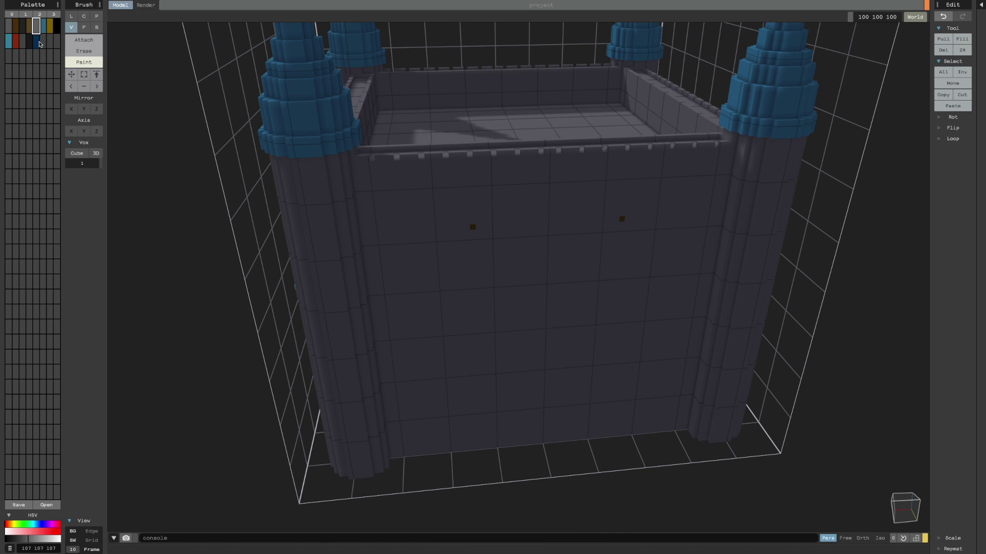
scroll(573, 224, down, 3)
right_drag(573, 224, 614, 253)
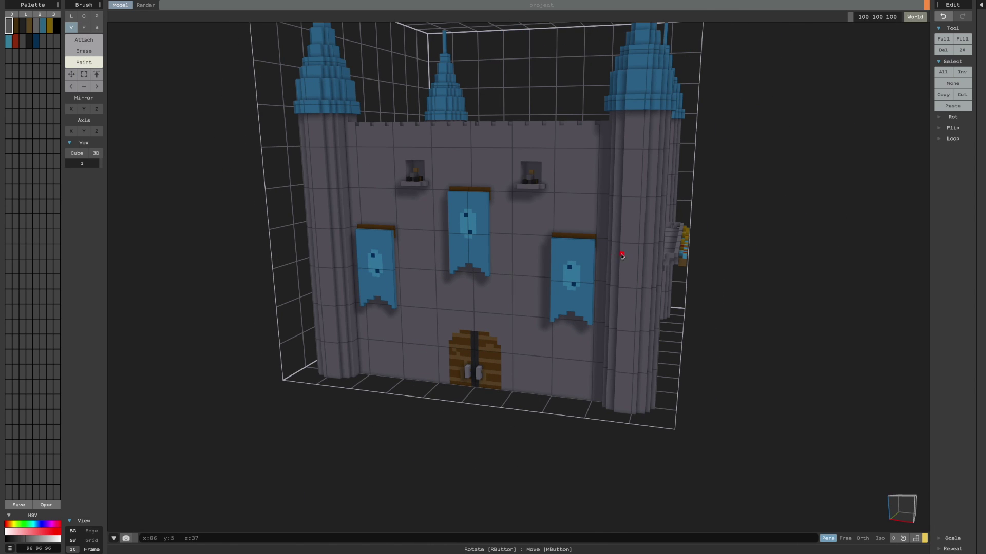
Set an unused palette slot to dark green (RGB 25 103 42) for the ground, and undo the test edit
click(42, 41)
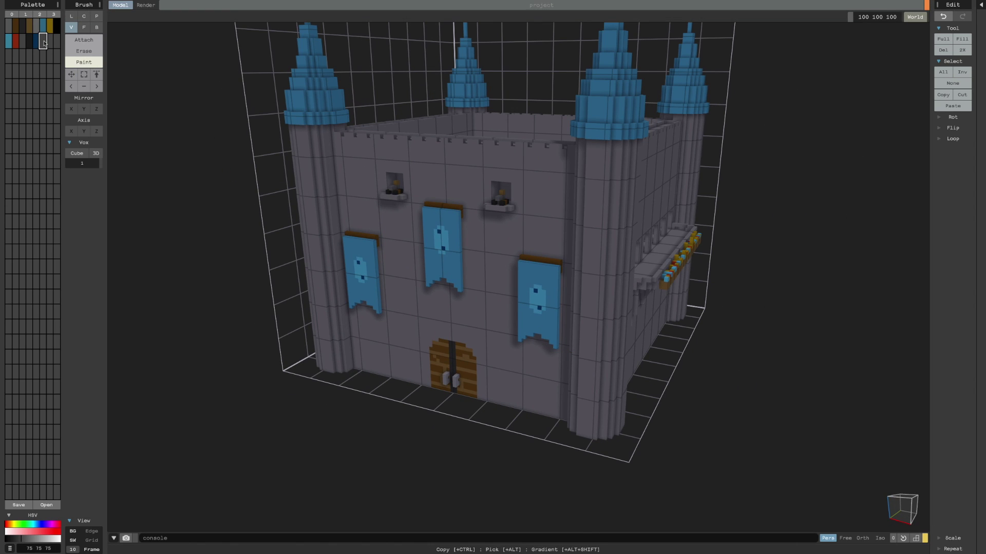
key(t)
click(399, 387)
right_drag(398, 387, 452, 416)
key(ctrl+z)
Add a flat dark green ground layer around the base of the castle and its towers
click(71, 74)
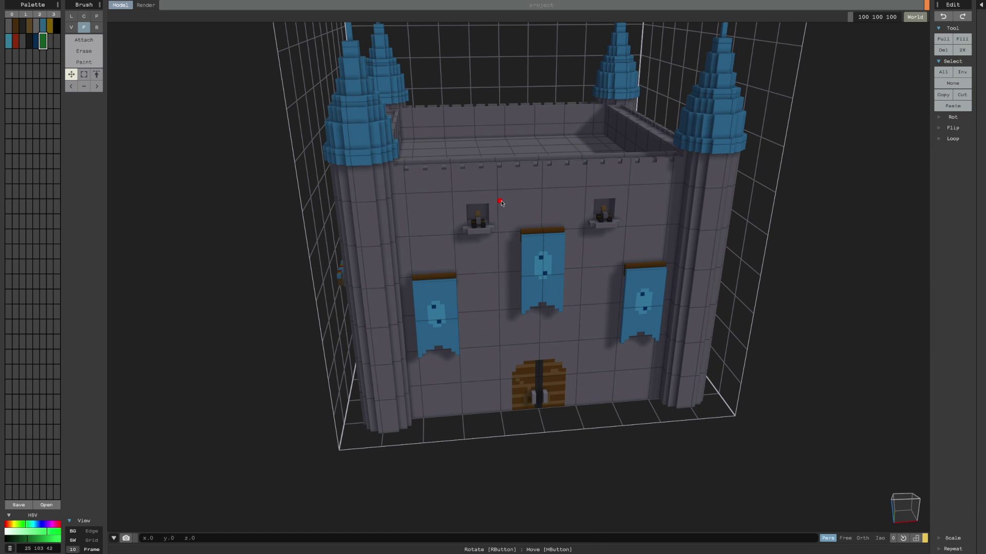
mouse_move(591, 401)
right_down()
mouse_move(314, 363)
mouse_move(447, 354)
right_up()
click(97, 27)
right_drag(375, 349, 315, 363)
drag(315, 363, 275, 380)
mouse_move(275, 380)
right_down()
mouse_move(483, 495)
mouse_move(403, 494)
mouse_move(657, 486)
mouse_move(438, 516)
mouse_move(546, 515)
mouse_move(458, 488)
mouse_move(472, 507)
right_up()
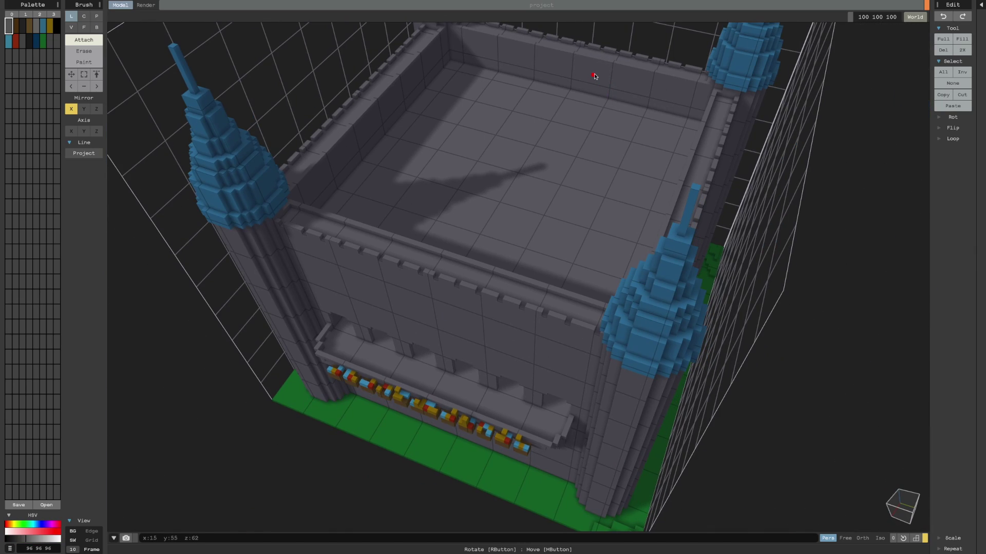
Paint dark brown doors (RGB 62 53 17) on the wall inside the openings along the flowered balcony
right_drag(594, 76, 473, 235)
scroll(472, 235, up, 5)
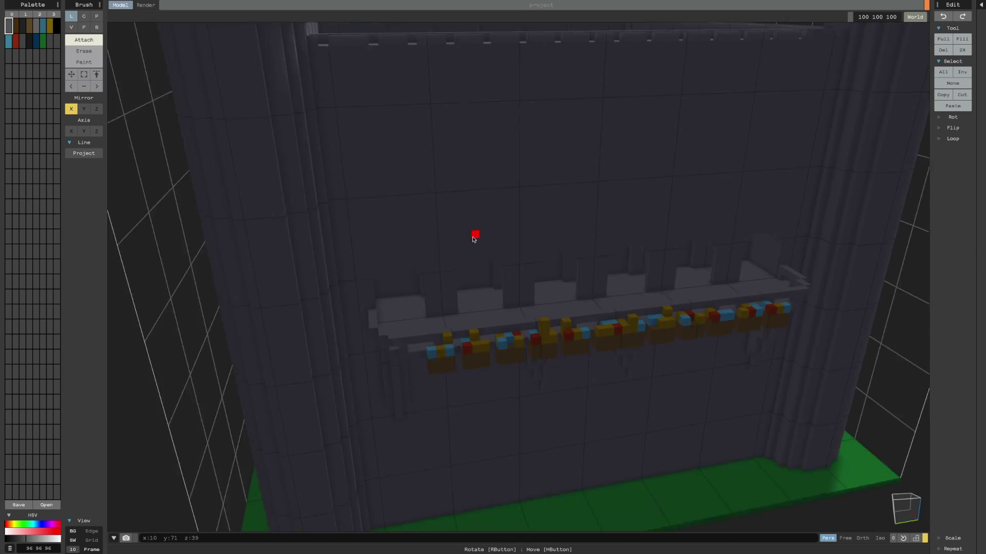
scroll(412, 216, up, 5)
right_drag(413, 217, 331, 211)
right_drag(406, 234, 609, 204)
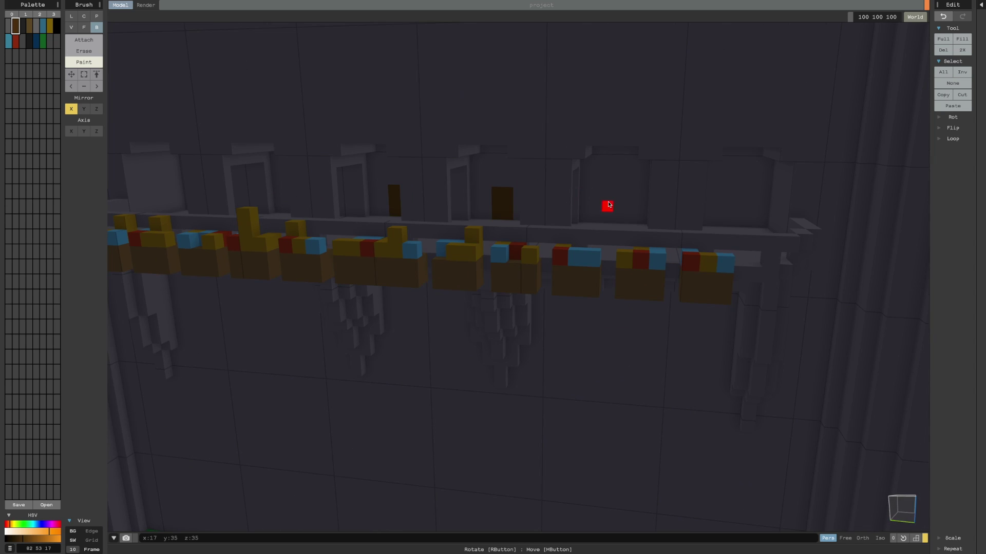
drag(608, 196, 619, 218)
right_drag(682, 207, 726, 209)
drag(726, 209, 713, 219)
scroll(718, 221, down, 5)
mouse_move(719, 221)
right_down()
mouse_move(693, 235)
mouse_move(732, 236)
right_up()
drag(736, 232, 733, 242)
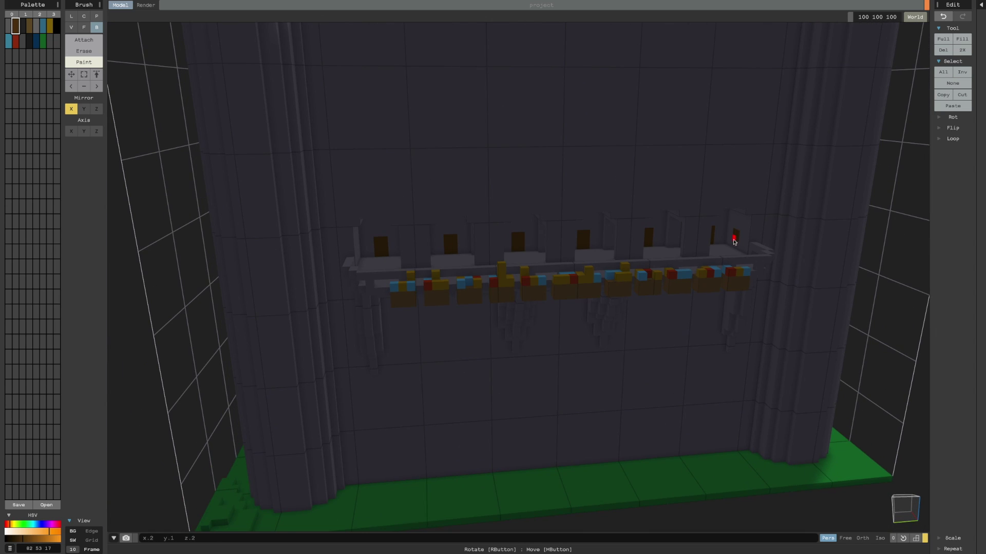
Attach stepped wall-grey supports beneath the ledges of the two front openings, mirrored across X
right_drag(734, 242, 362, 275)
scroll(361, 275, up, 3)
right_drag(412, 217, 802, 255)
scroll(714, 260, down, 5)
right_drag(715, 261, 781, 249)
scroll(781, 249, up, 5)
mouse_move(690, 241)
right_down()
mouse_move(794, 253)
mouse_move(575, 233)
mouse_move(609, 249)
mouse_move(565, 150)
right_up()
scroll(575, 234, down, 5)
scroll(594, 238, up, 4)
scroll(609, 249, down, 2)
scroll(566, 149, up, 4)
key(t)
alt+click(649, 84)
right_drag(649, 84, 621, 59)
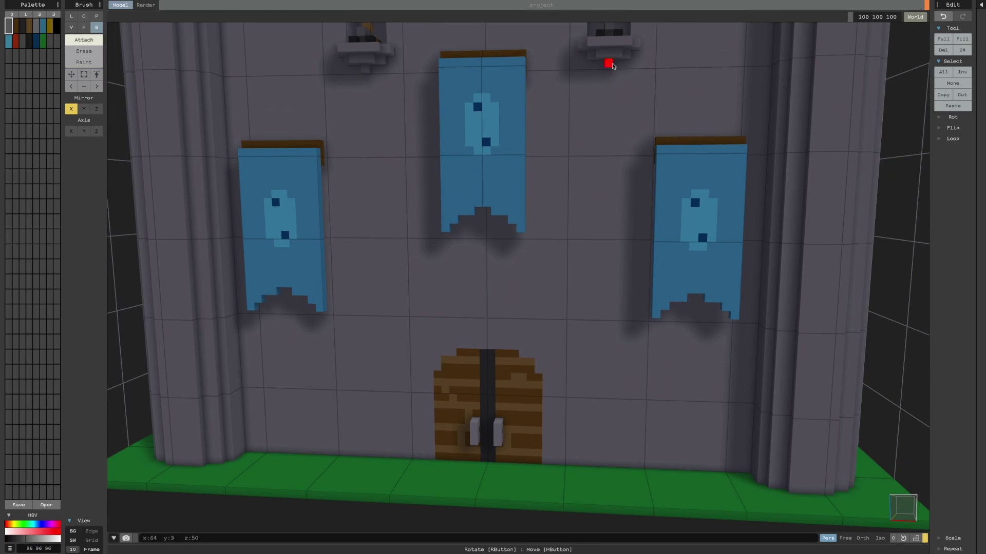
Attach pairs of short grey legs on the grass on both sides of the front door, mirrored across X
scroll(625, 100, down, 3)
right_drag(625, 100, 345, 113)
scroll(588, 111, down, 4)
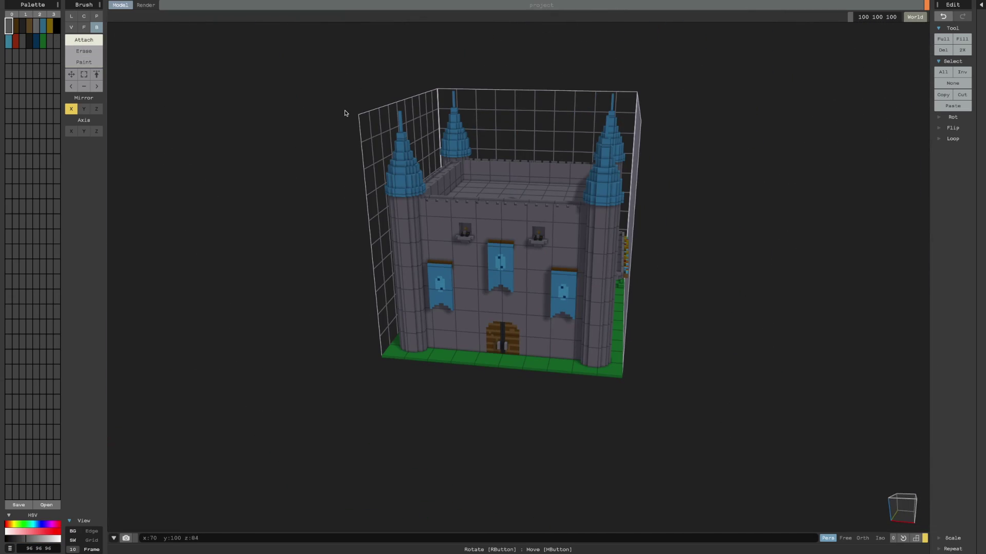
scroll(534, 279, up, 5)
right_drag(534, 279, 551, 496)
scroll(594, 434, up, 2)
drag(551, 496, 563, 496)
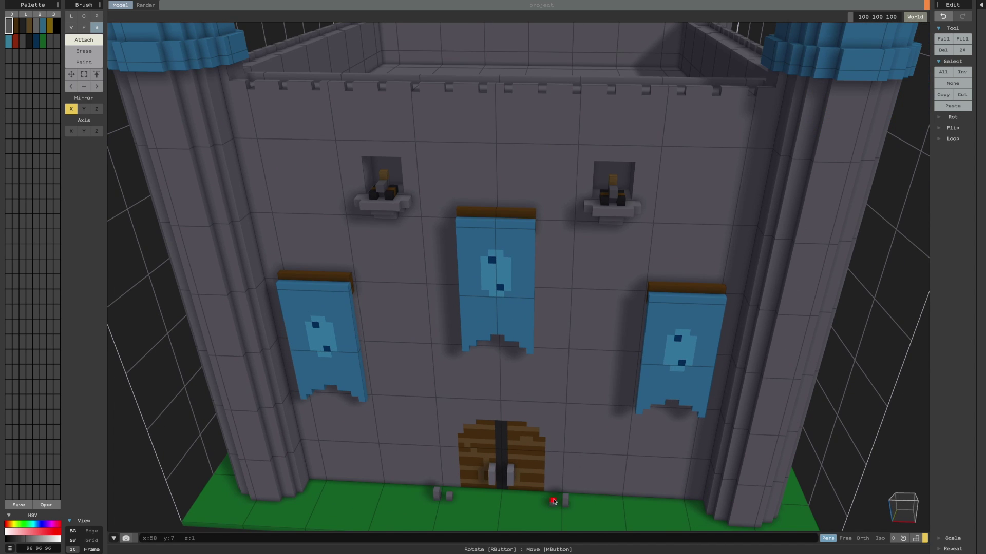
Build a grey body and outstretched arm on the legs beside the door, and undo the stray voxels
right_drag(564, 497, 599, 493)
drag(602, 488, 590, 484)
right_drag(589, 484, 452, 442)
key(ctrl+z)
click(436, 502)
click(439, 492)
click(356, 438)
click(674, 419)
key(ctrl+z)
Mix an olive-brown colour in an unused palette slot and use it for the hands of the grey figures
click(50, 42)
click(53, 525)
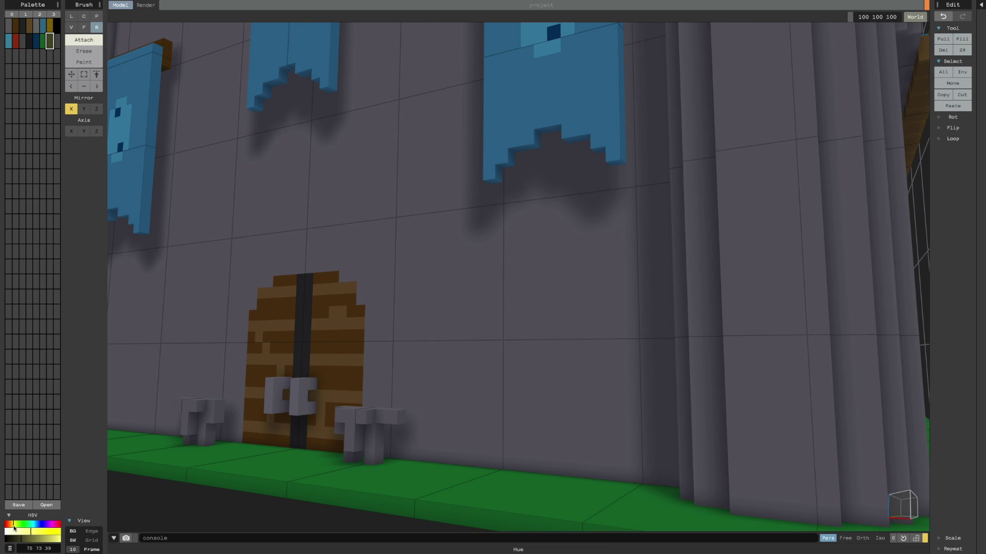
key(ctrl+z)
click(84, 62)
mouse_move(402, 440)
right_down()
mouse_move(408, 473)
mouse_move(549, 447)
right_up()
click(431, 456)
click(83, 41)
click(604, 431)
right_drag(639, 430, 569, 418)
Try attaching light grey voxels (RGB 107 107 107) to the figure beside the door
click(35, 25)
right_drag(539, 359, 527, 407)
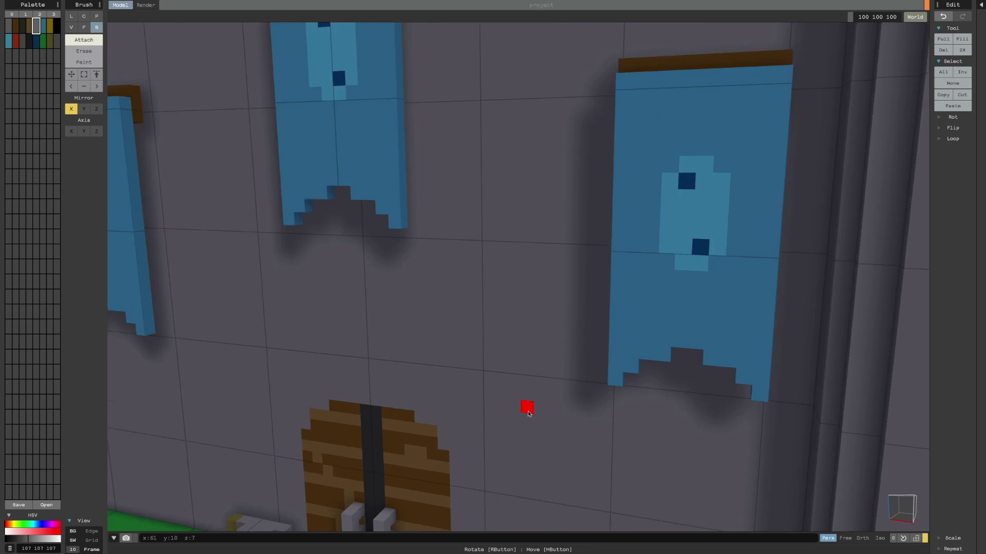
scroll(527, 407, down, 3)
drag(505, 506, 506, 491)
click(507, 487)
scroll(540, 477, up, 2)
mouse_move(539, 478)
right_down()
mouse_move(577, 467)
mouse_move(543, 467)
right_up()
key(ctrl+z)
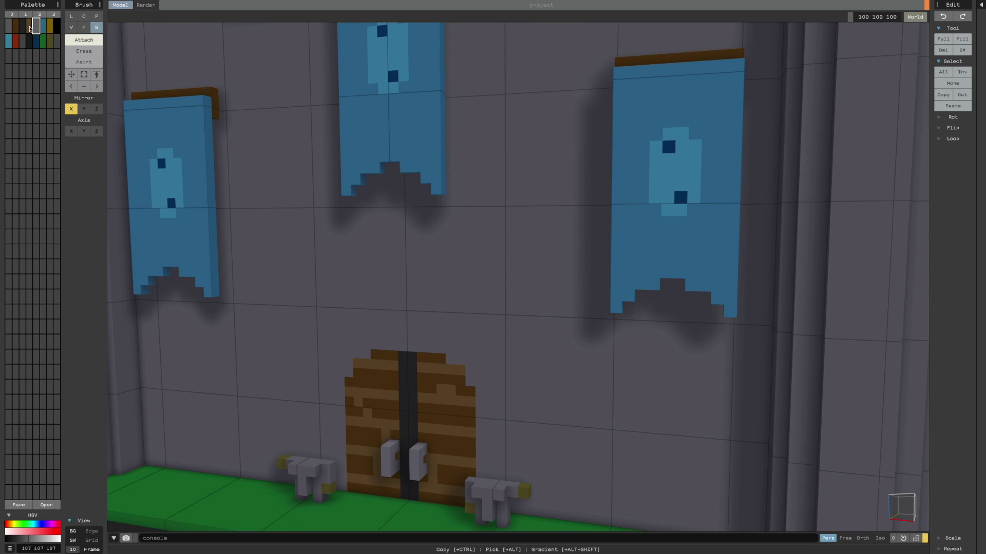
Give each door figure an upright spear with a brown shaft and a light grey tip
click(30, 29)
scroll(521, 493, down, 1)
click(526, 503)
click(36, 26)
click(488, 447)
right_drag(534, 426, 548, 493)
click(488, 442)
alt+click(548, 493)
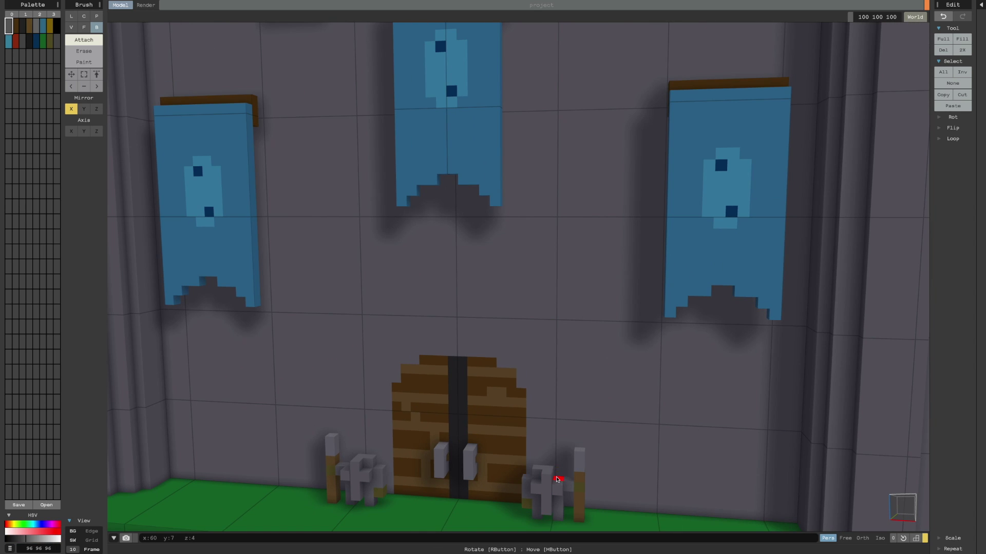
Refine the bodies and arms of the door figures with additional wall-grey voxels
click(557, 480)
click(527, 476)
scroll(570, 478, down, 1)
click(540, 458)
scroll(627, 462, up, 3)
right_drag(627, 462, 588, 419)
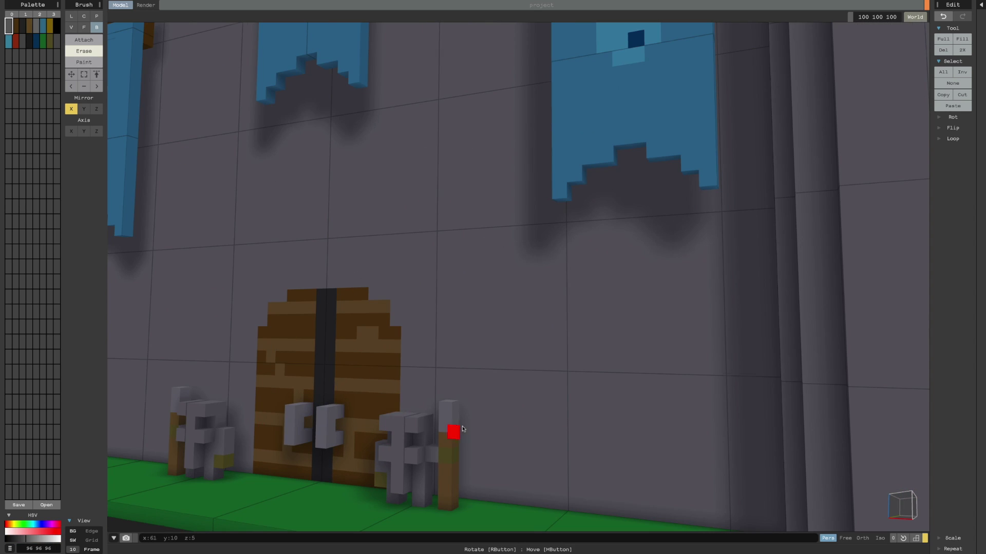
right_drag(457, 431, 592, 401)
Frame the whole castle from a front corner and start rendering it
scroll(604, 420, down, 6)
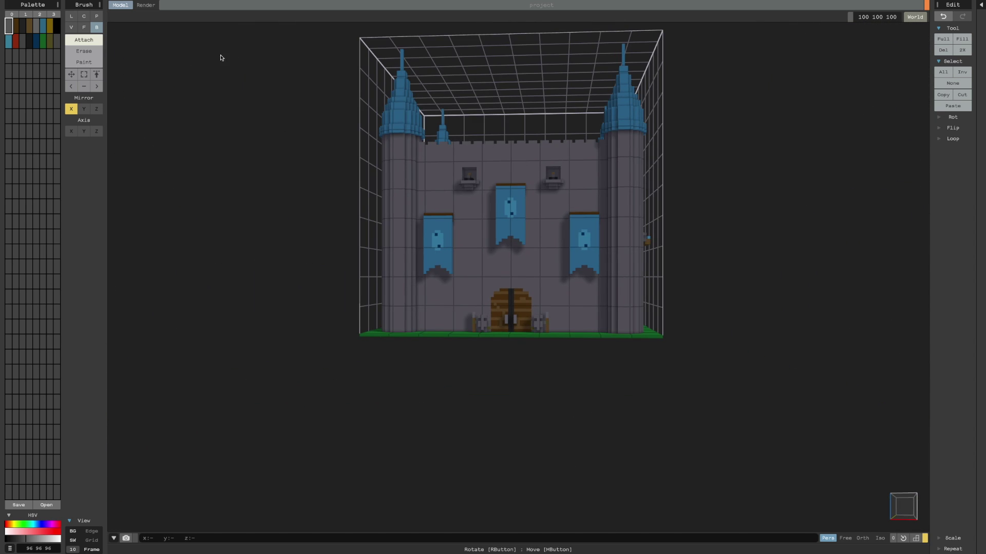
right_drag(221, 57, 141, 100)
click(145, 6)
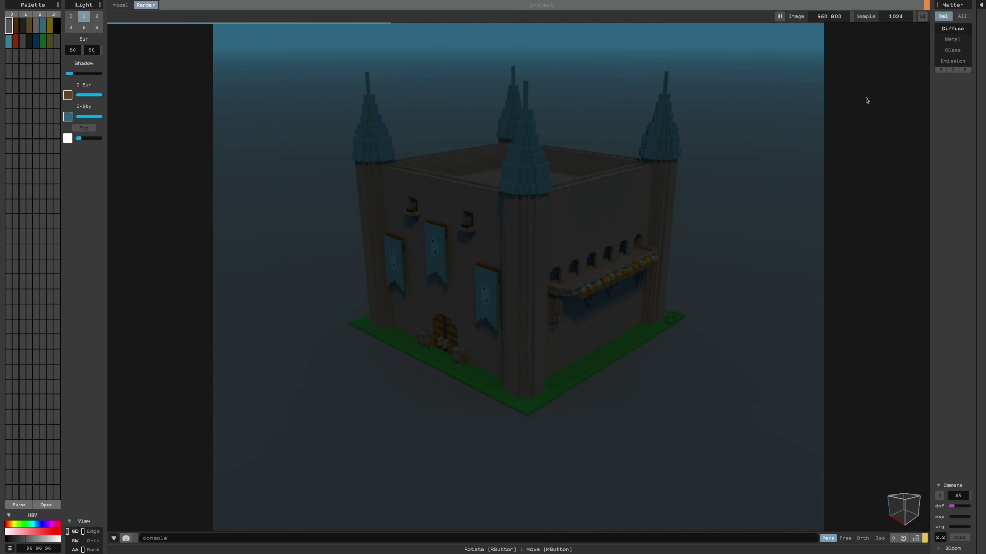
Save the rendered image as "Giant Castle", replacing the existing PNG file
click(66, 5)
click(80, 63)
text(Giant Castle)
key(Return)
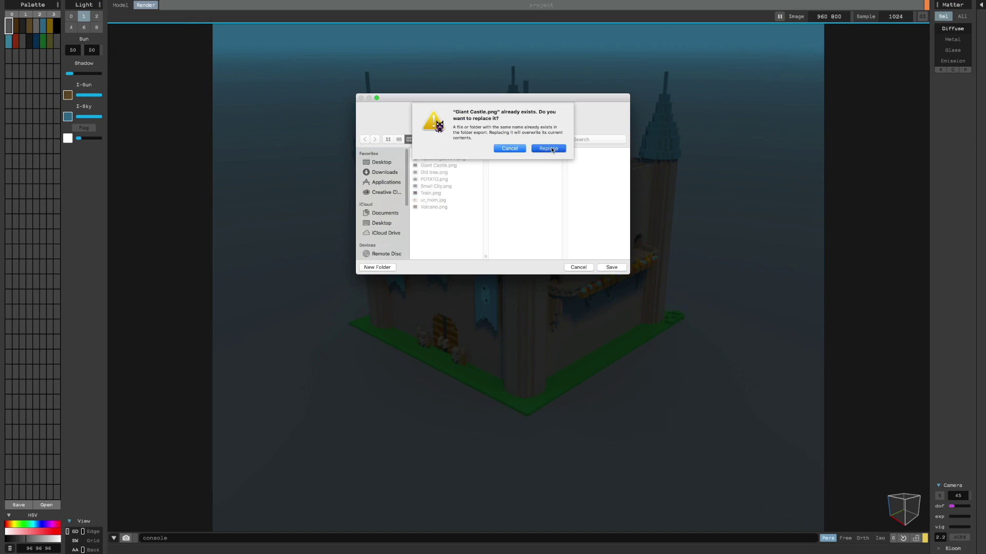
key(Return)
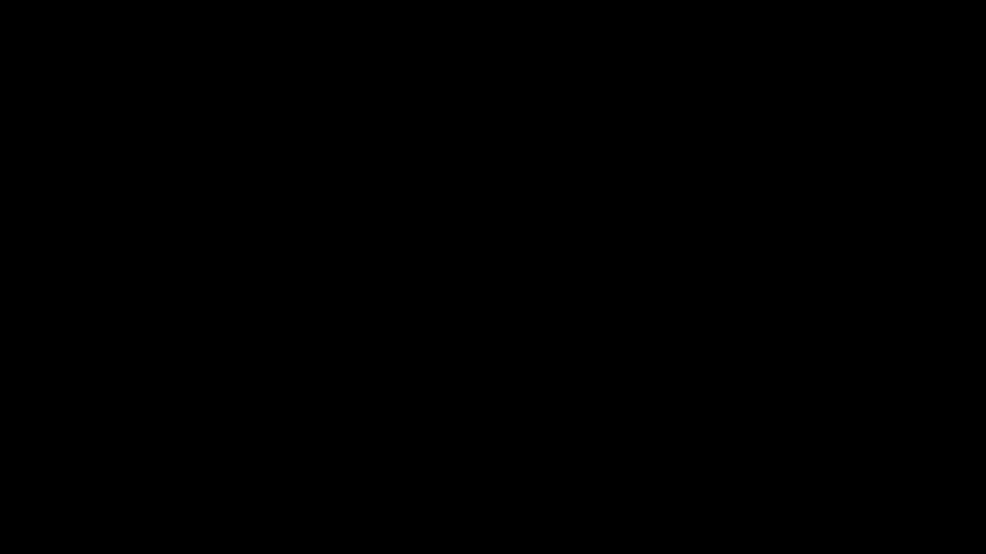